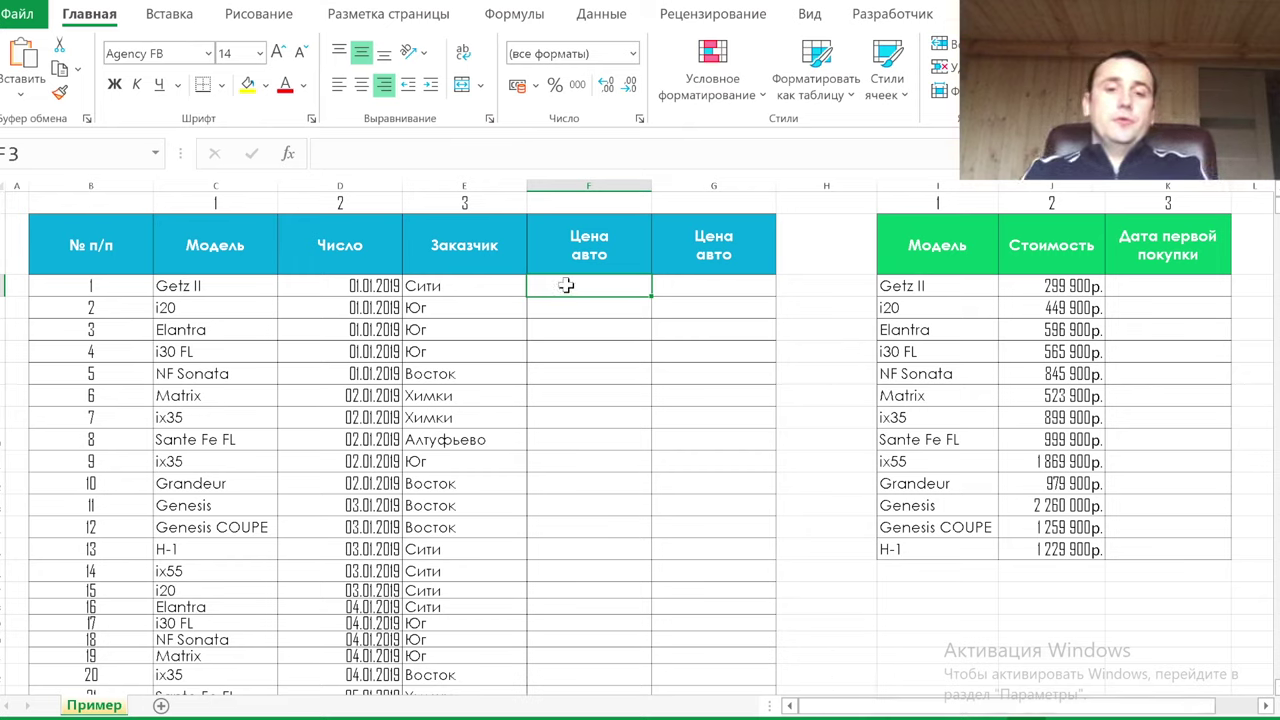
Start F3's formula as =впр(C3;$I$3:$J$15, with the price range I3:J15 locked absolute.
{"action": "type", "text": "="}
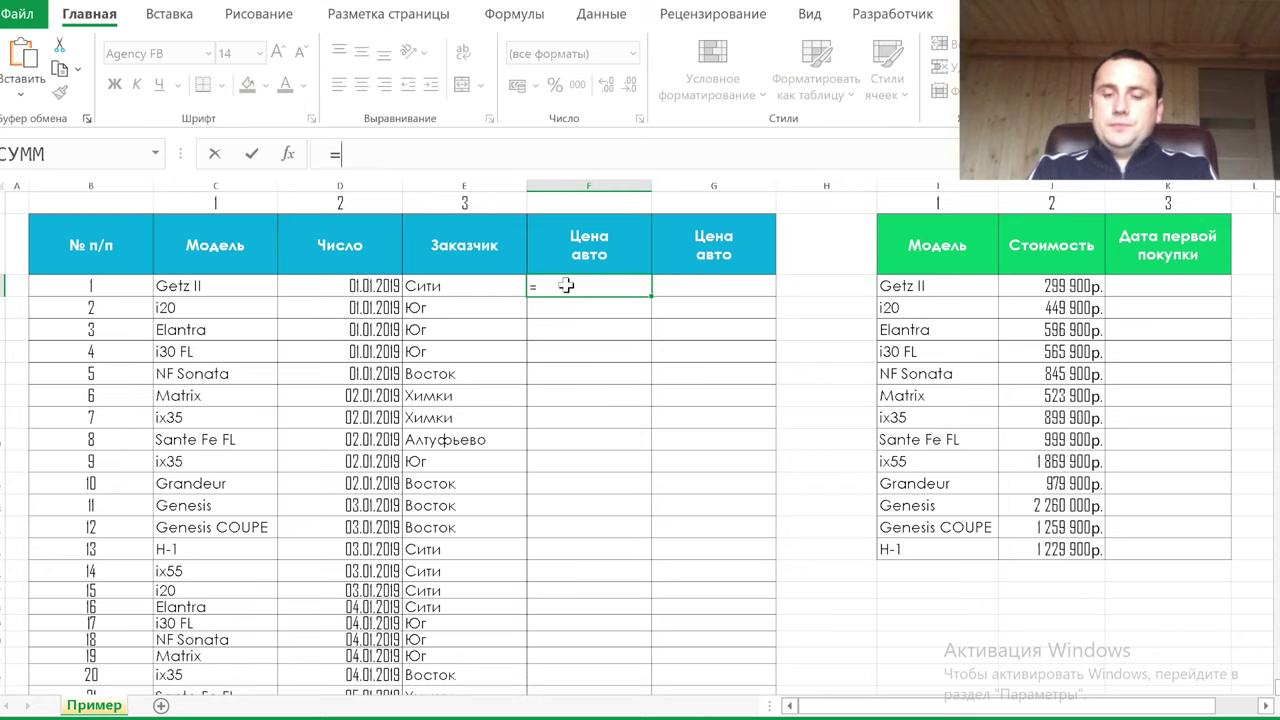
{"action": "type", "text": "впр"}
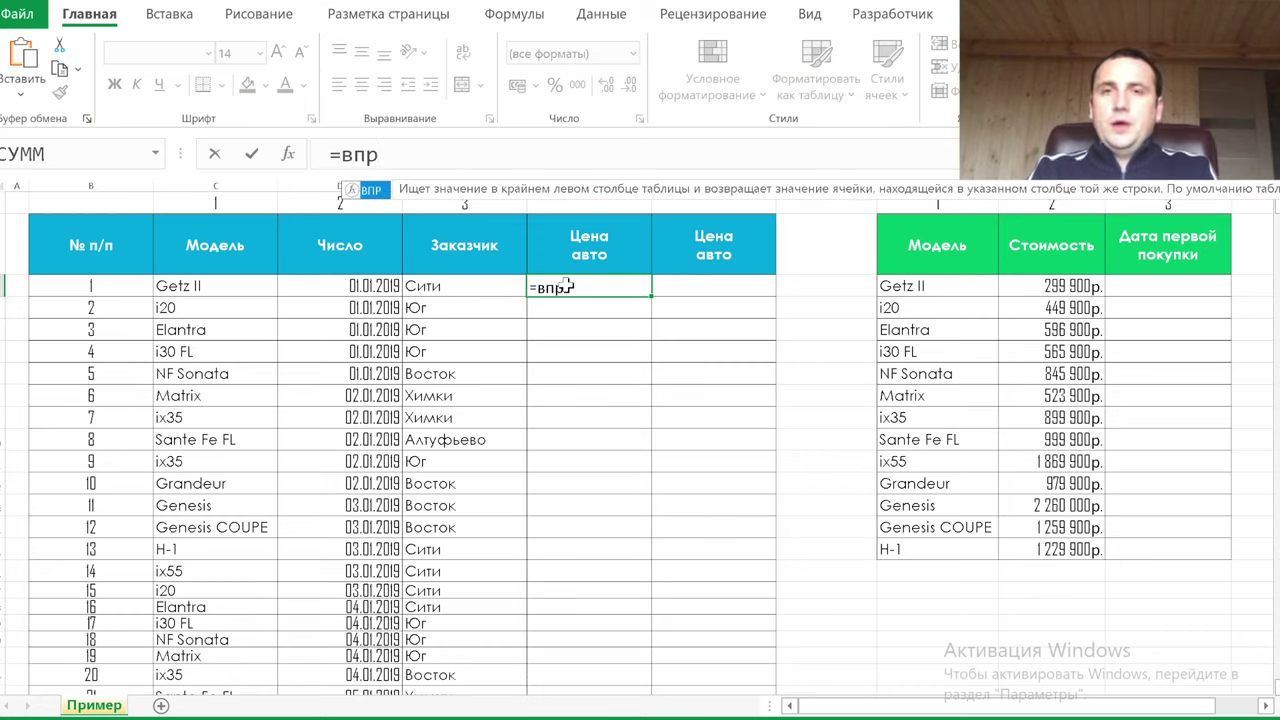
{"action": "type", "text": "("}
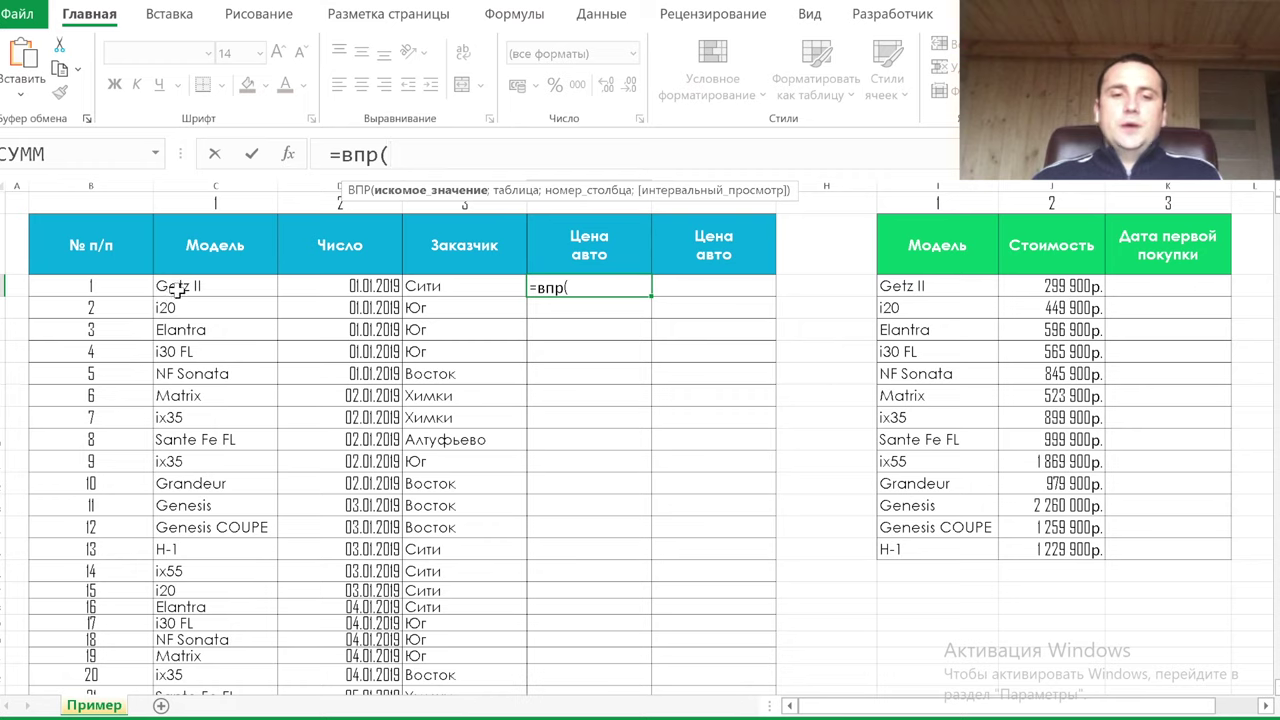
{"action": "left_click", "coordinate": [179, 288]}
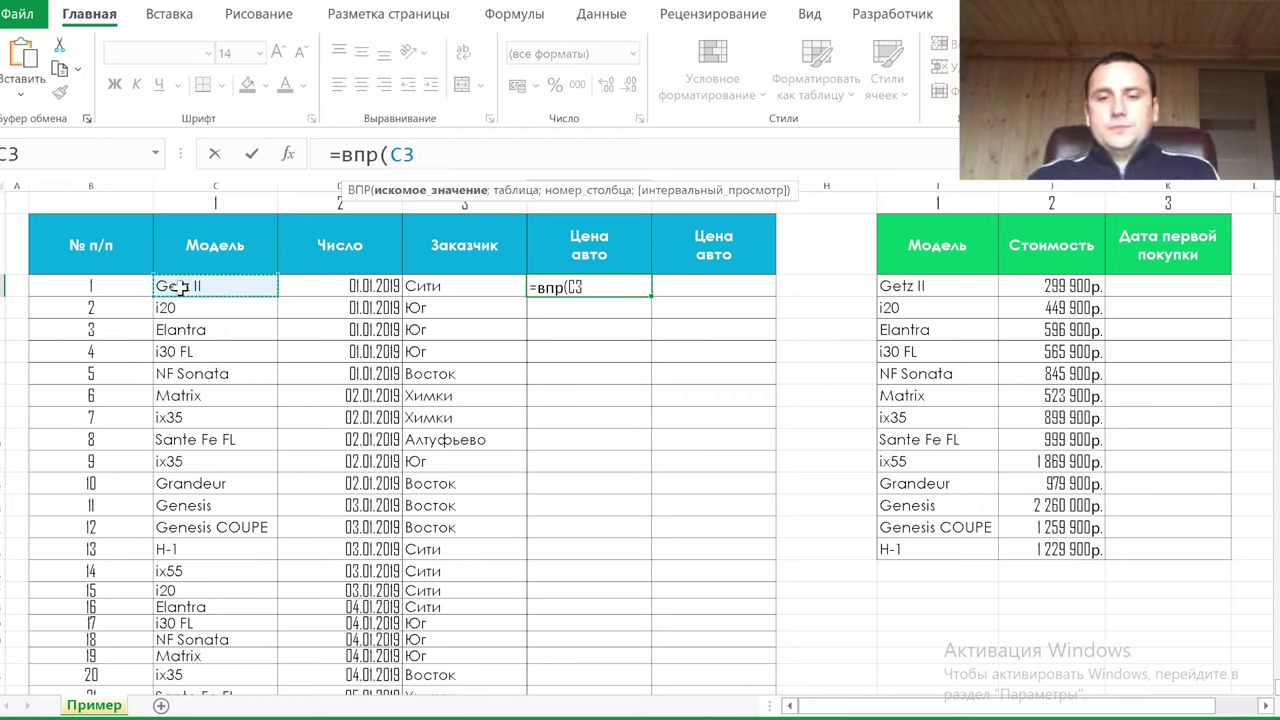
{"action": "type", "text": ";"}
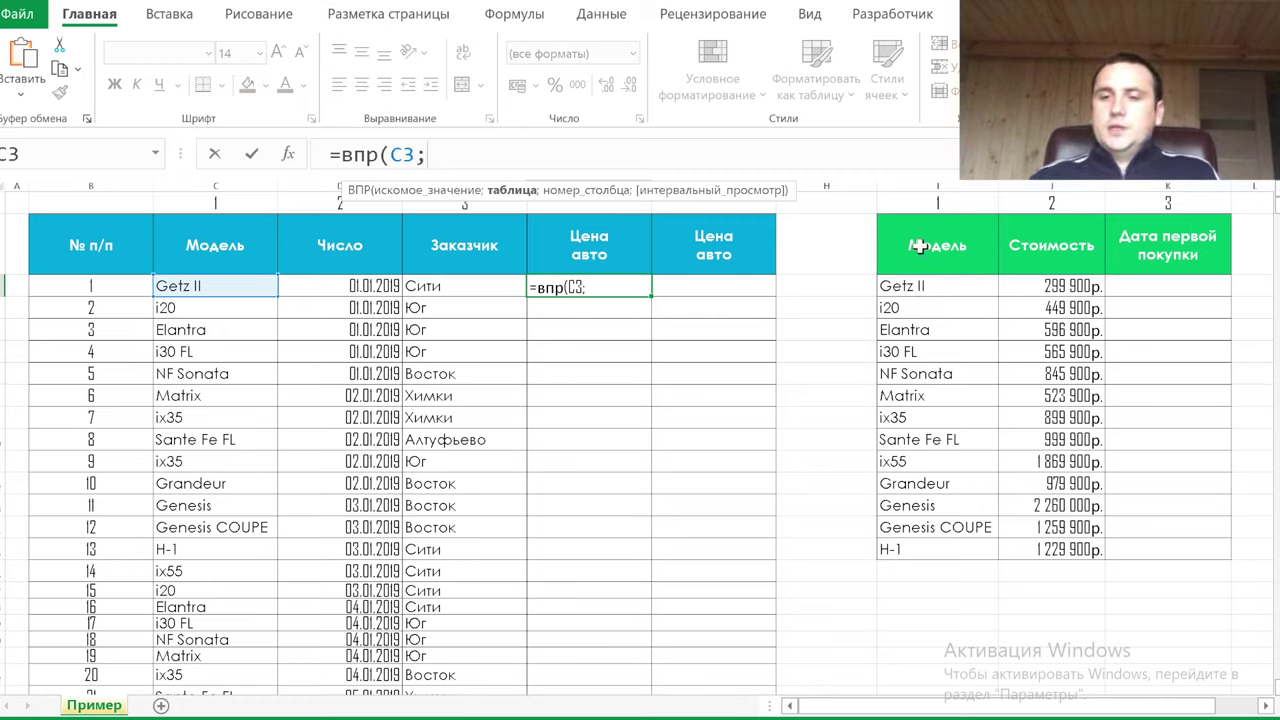
{"action": "left_click_drag", "start_coordinate": [922, 248], "coordinate": [1143, 553]}
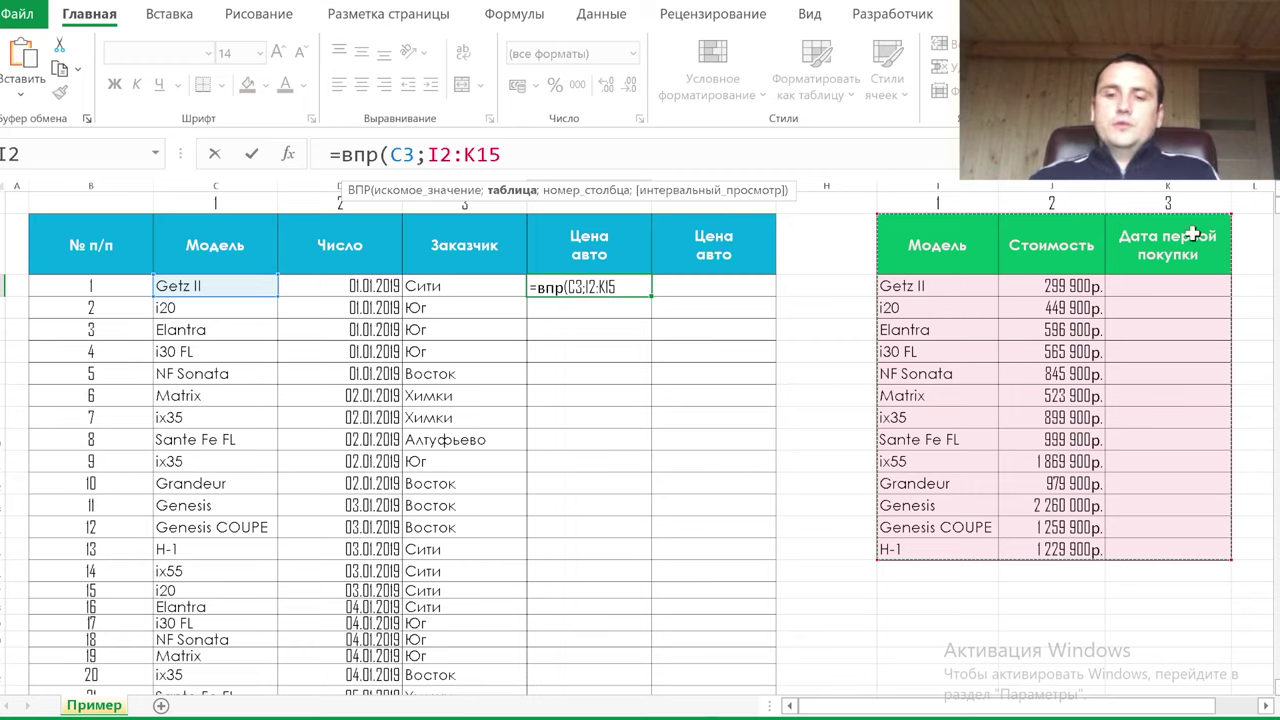
{"action": "left_click_drag", "start_coordinate": [928, 290], "coordinate": [1055, 549]}
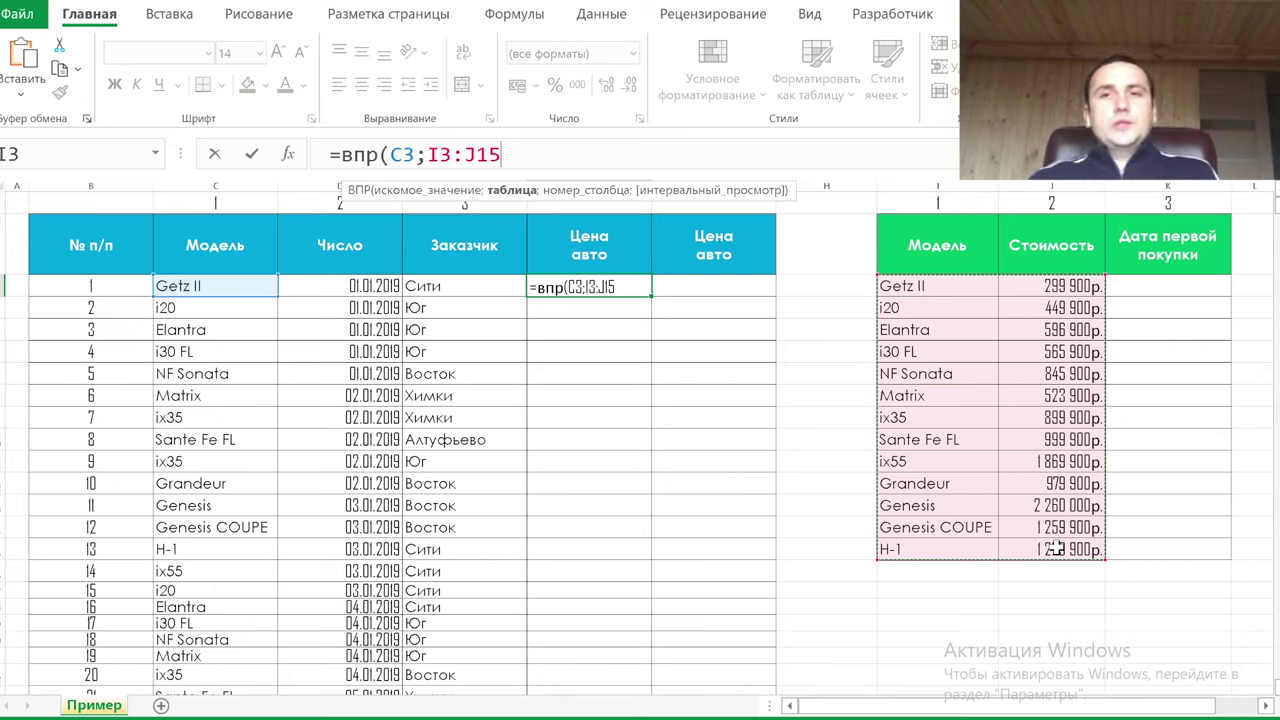
{"action": "key", "text": "F4"}
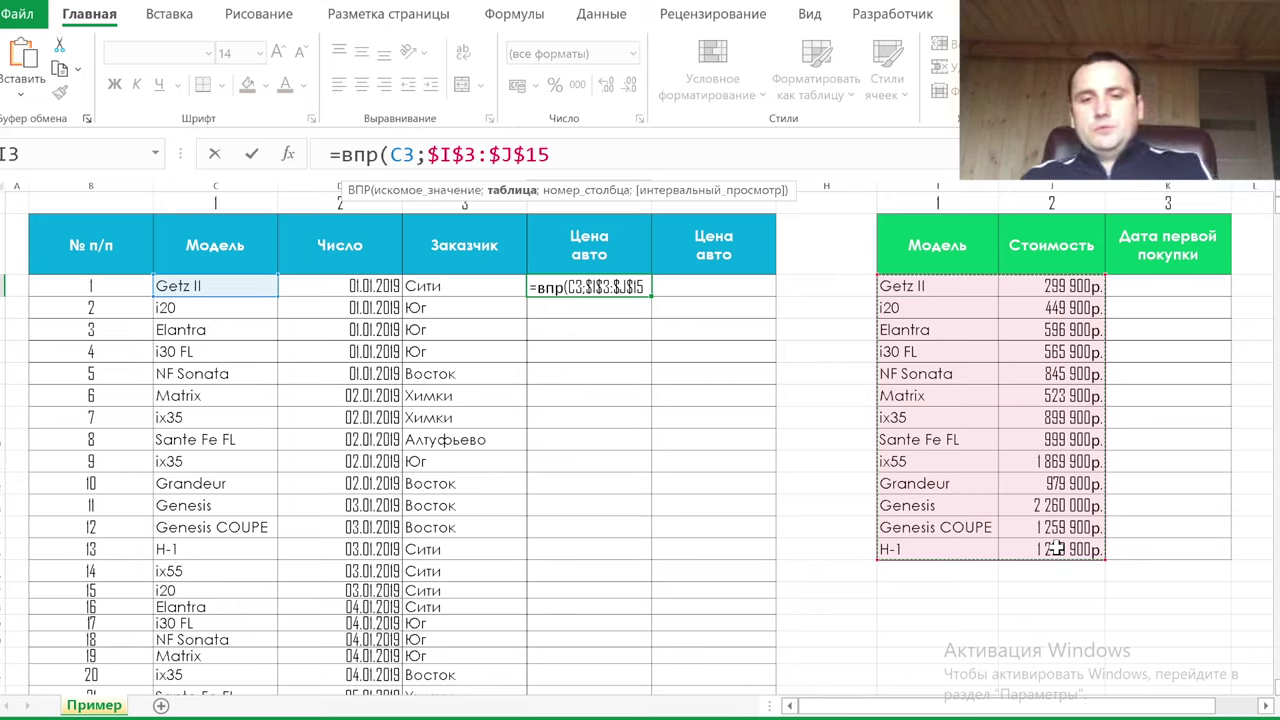
Add column index 2 and exact match 0, making F3 read =впр(C3;$I$3:$J$15;2;0).
{"action": "type", "text": ";"}
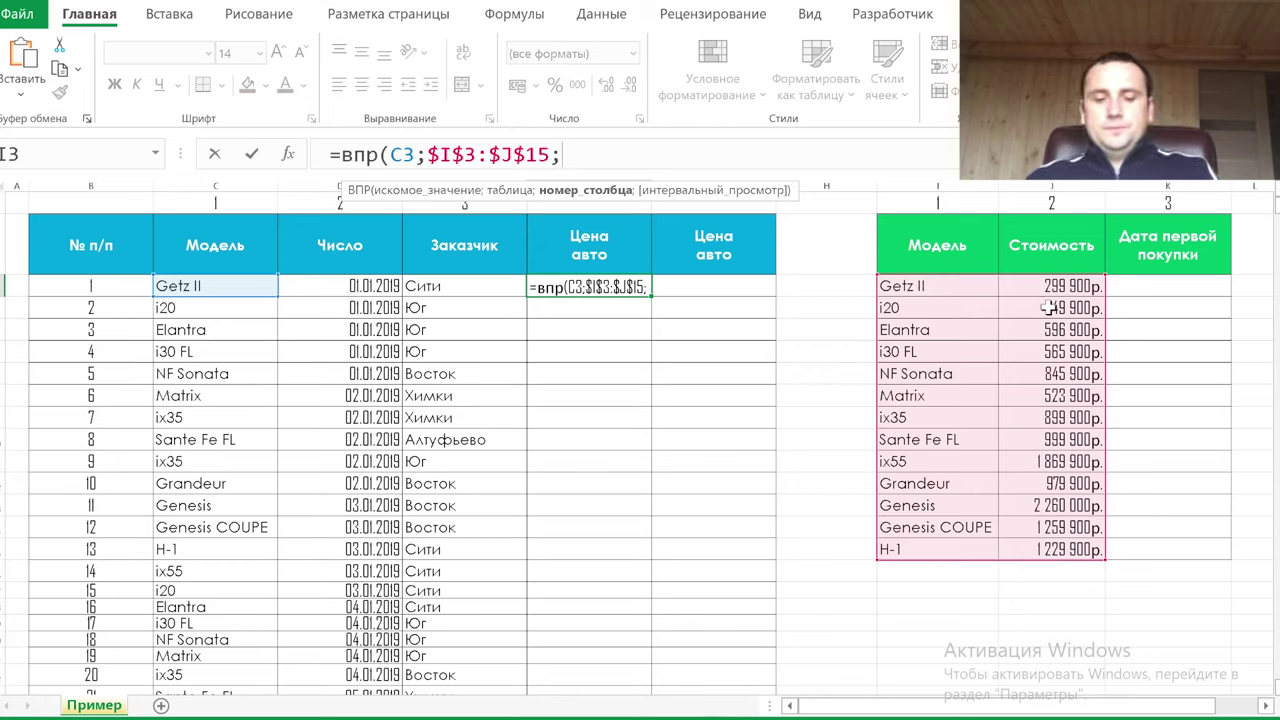
{"action": "type", "text": "2"}
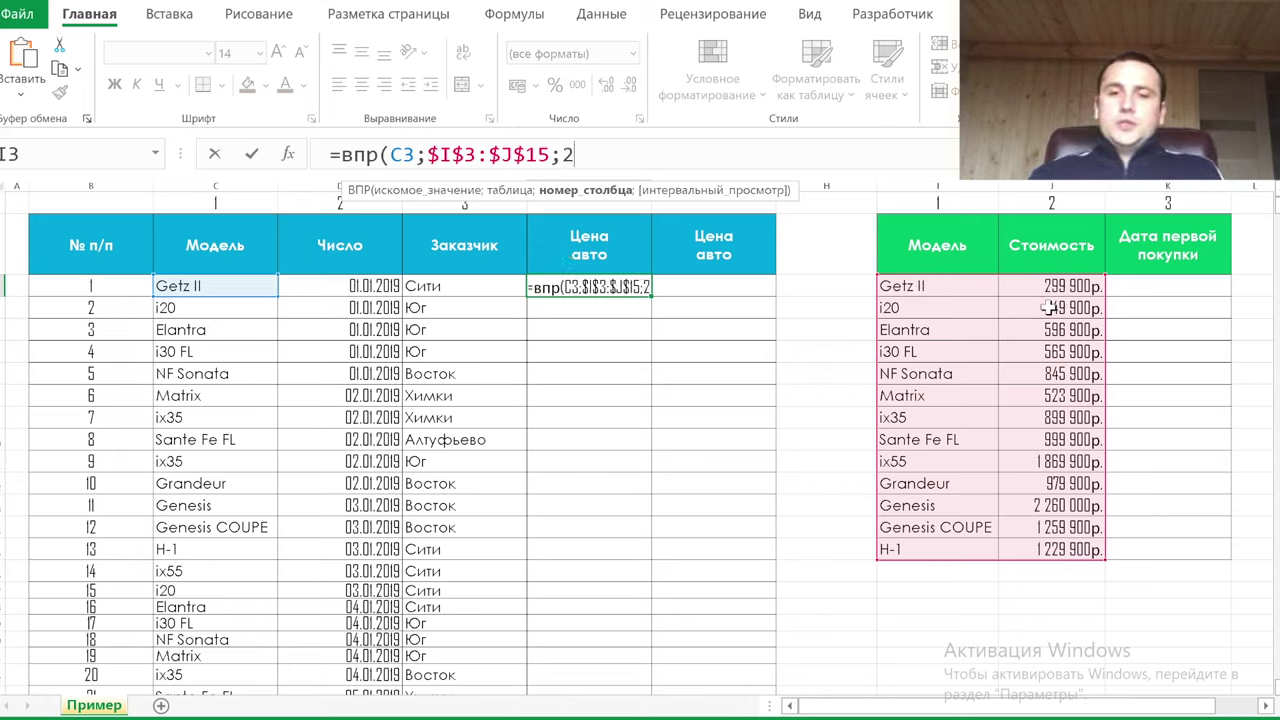
{"action": "type", "text": ";"}
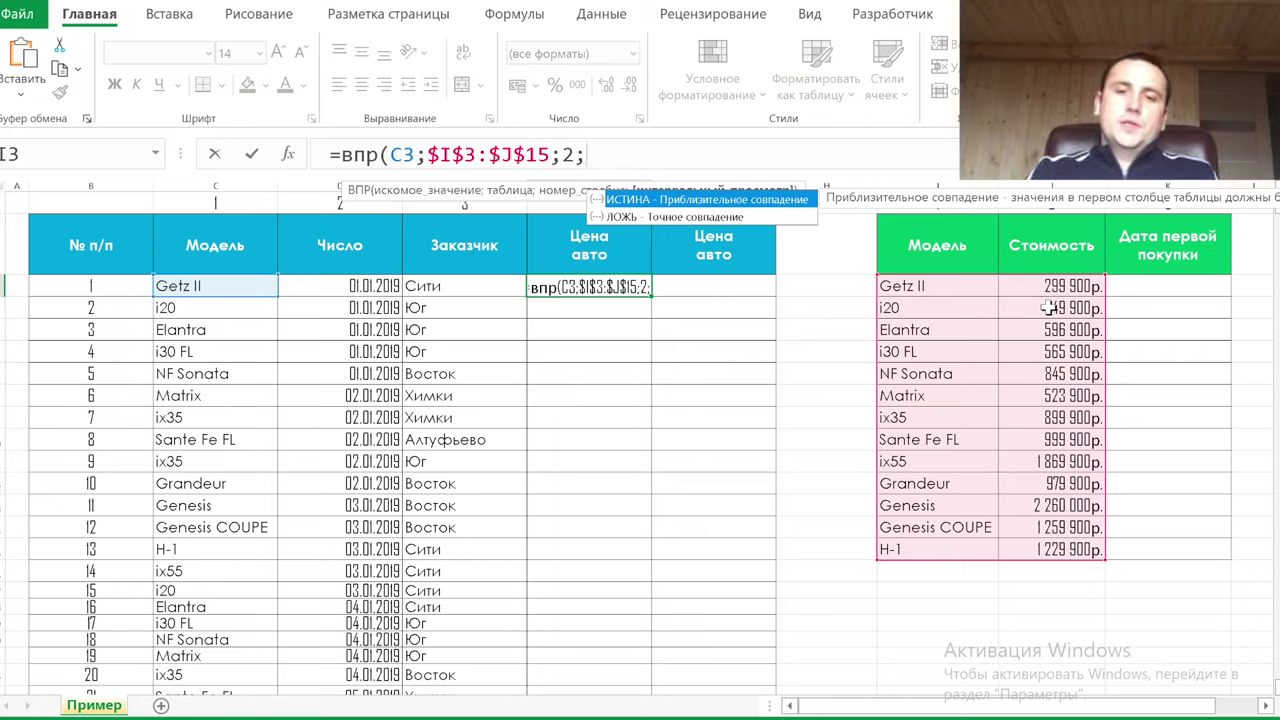
{"action": "type", "text": "0)"}
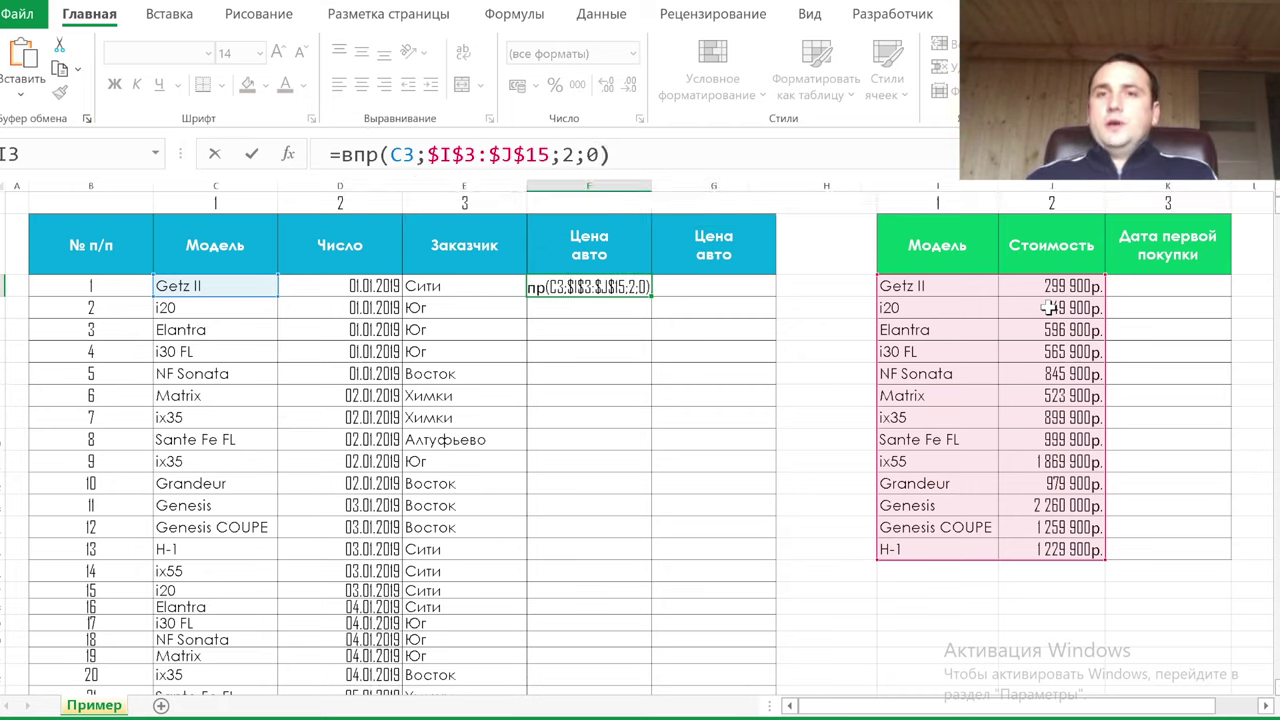
Confirm F3's lookup (Getz II shows 299 900р.) and copy it down all of column F.
{"action": "left_click", "coordinate": [252, 160]}
{"action": "left_click", "coordinate": [647, 148]}
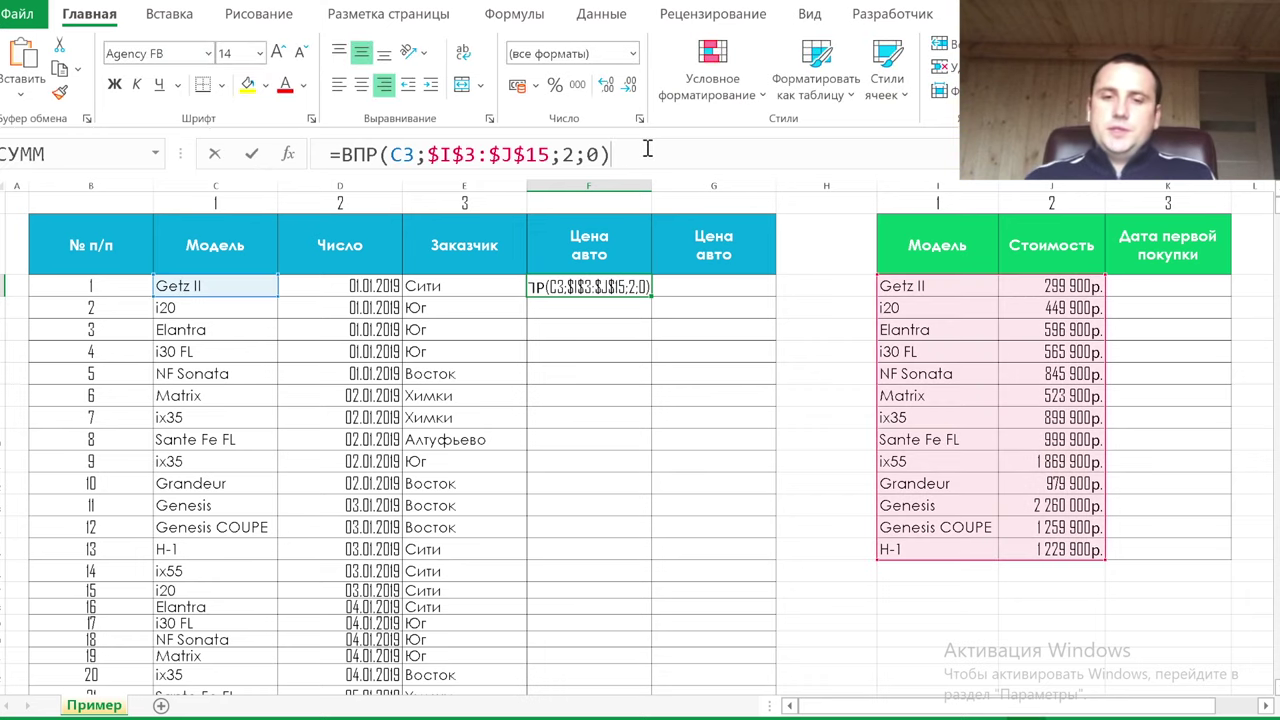
{"action": "key", "text": "Escape"}
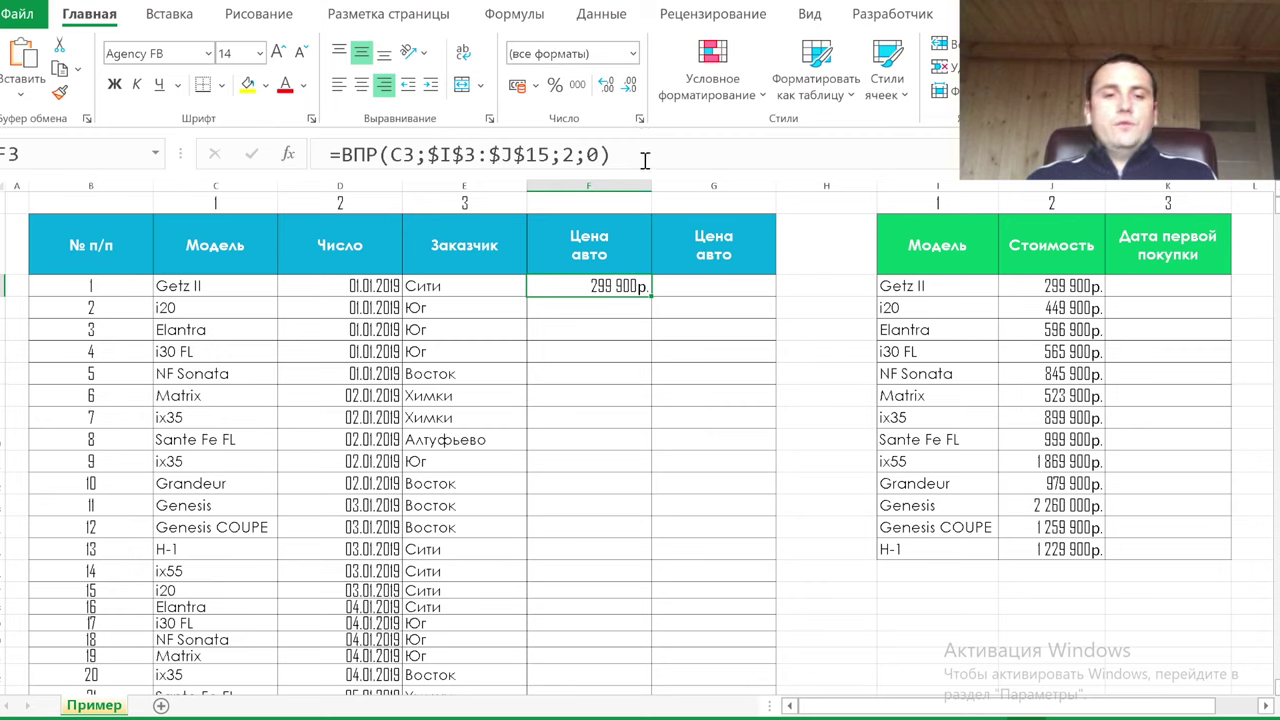
{"action": "left_click", "coordinate": [590, 150]}
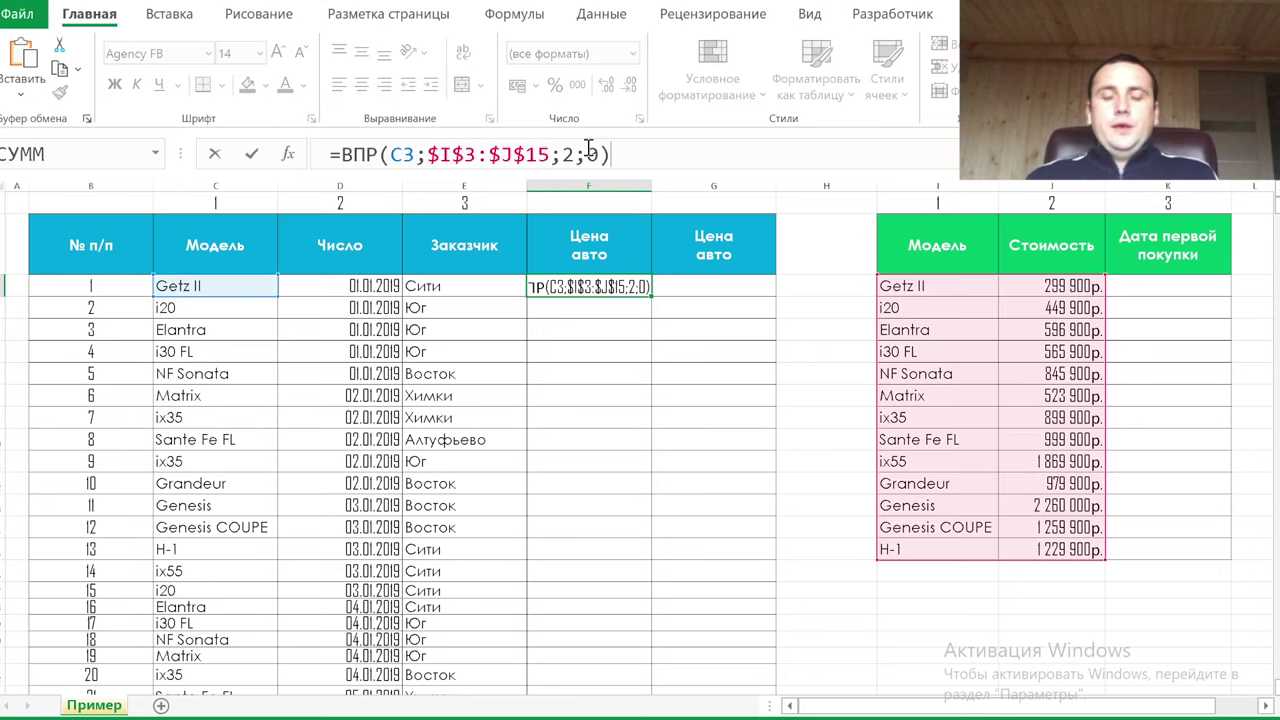
{"action": "left_click", "coordinate": [251, 154]}
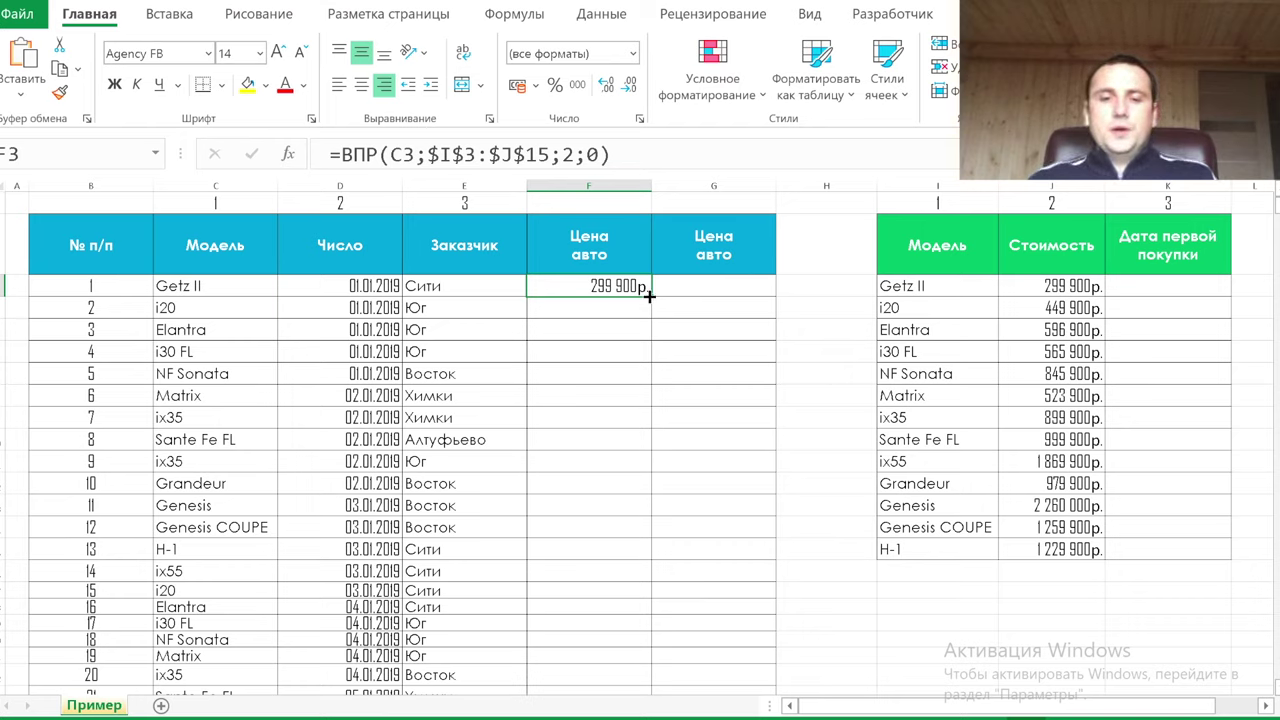
{"action": "double_click", "coordinate": [649, 296]}
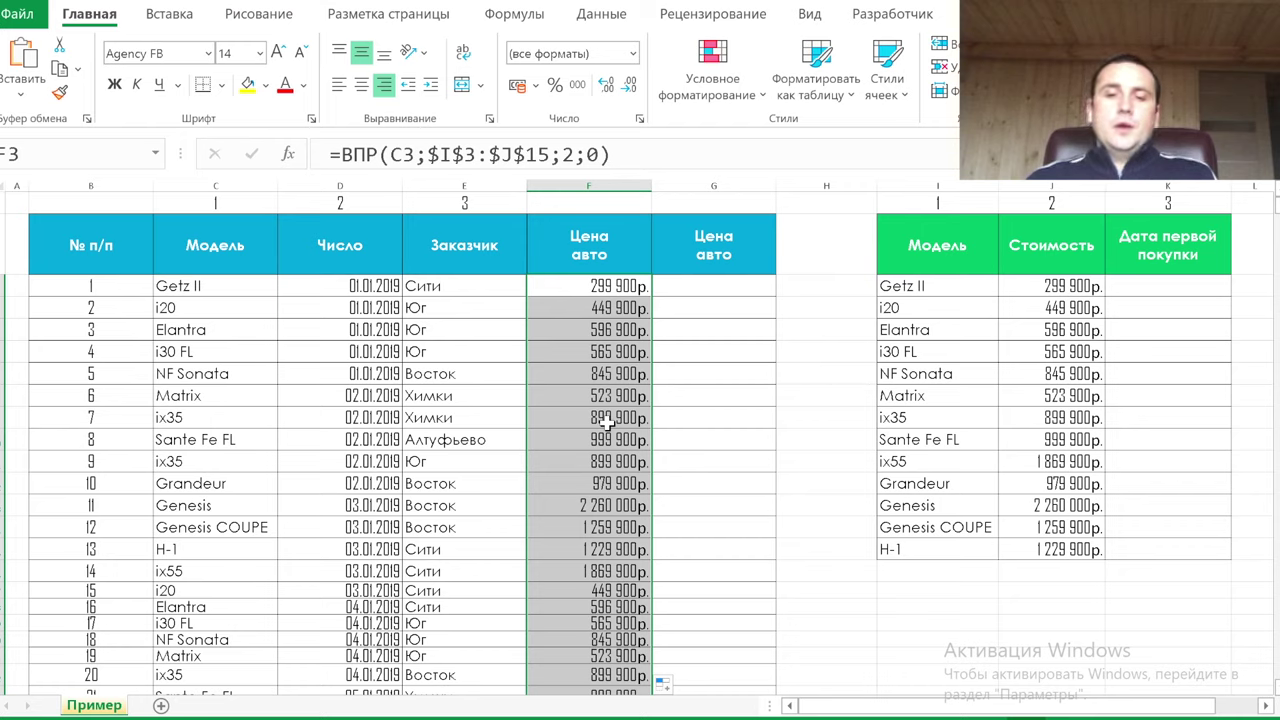
{"action": "left_click", "coordinate": [718, 287]}
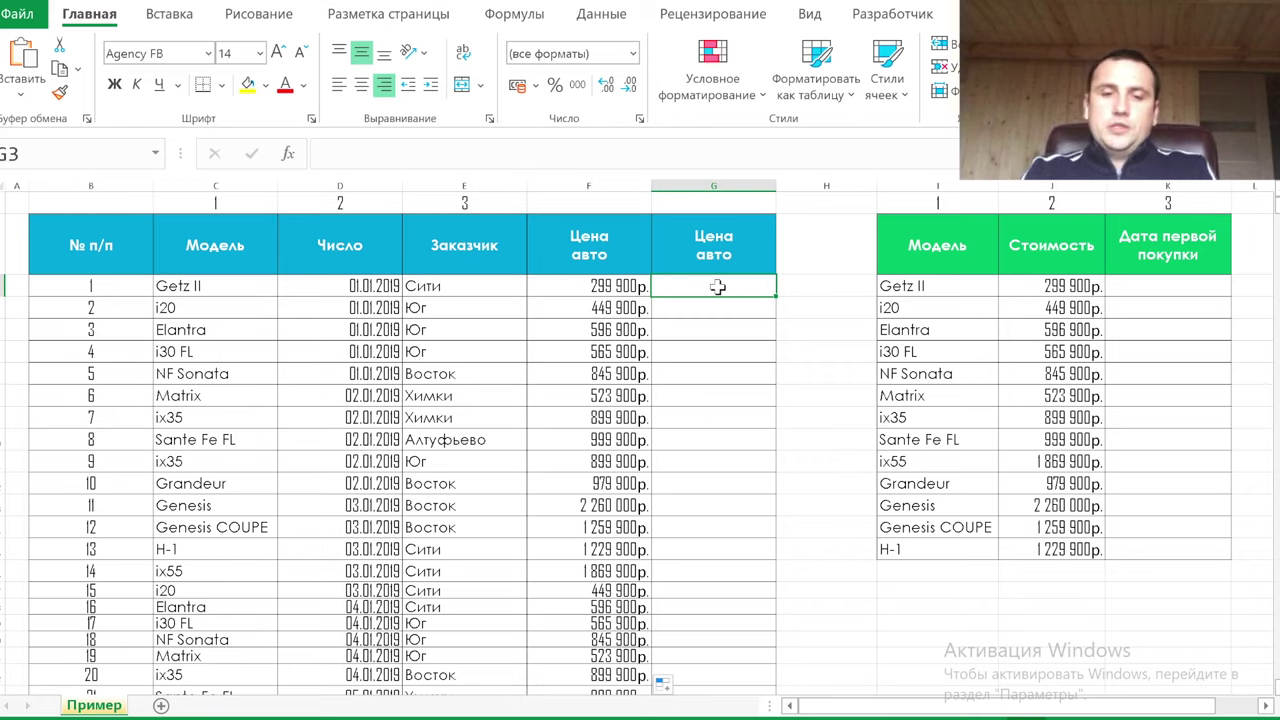
In G3, start a ВПР in the arguments dialog with column C as the lookup value.
{"action": "type", "text": "=впр("}
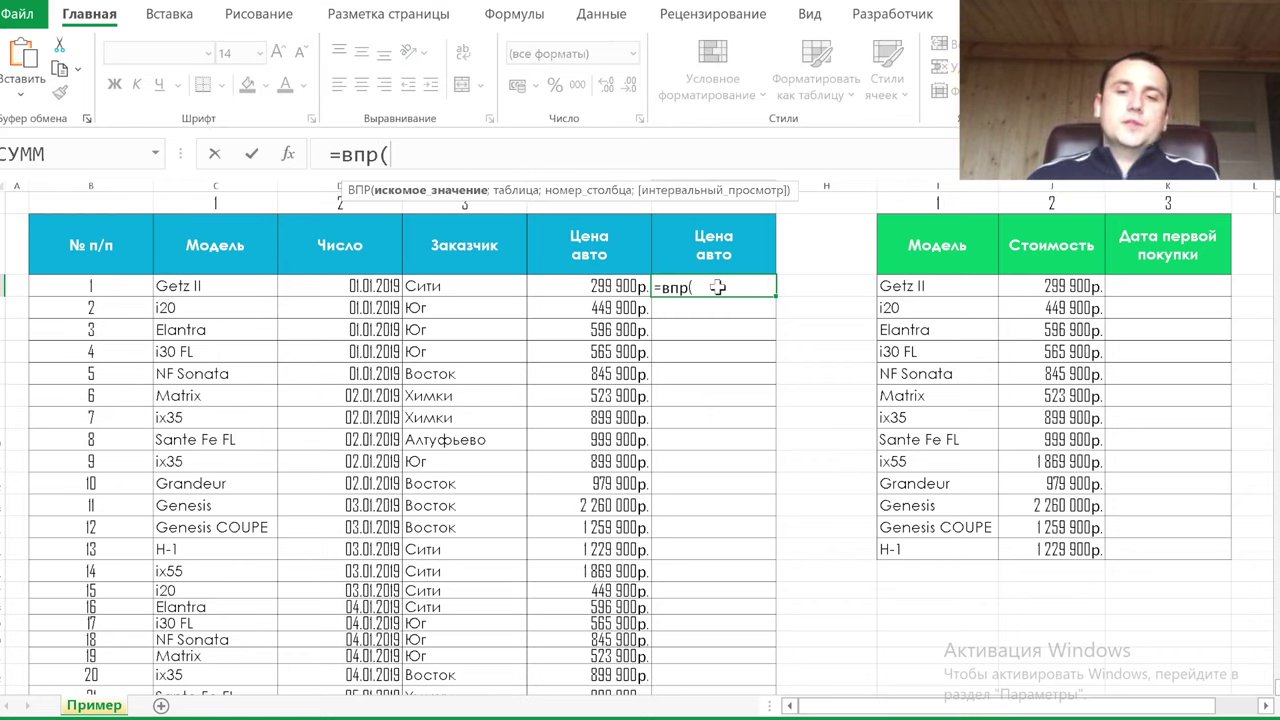
{"action": "left_click", "coordinate": [288, 153]}
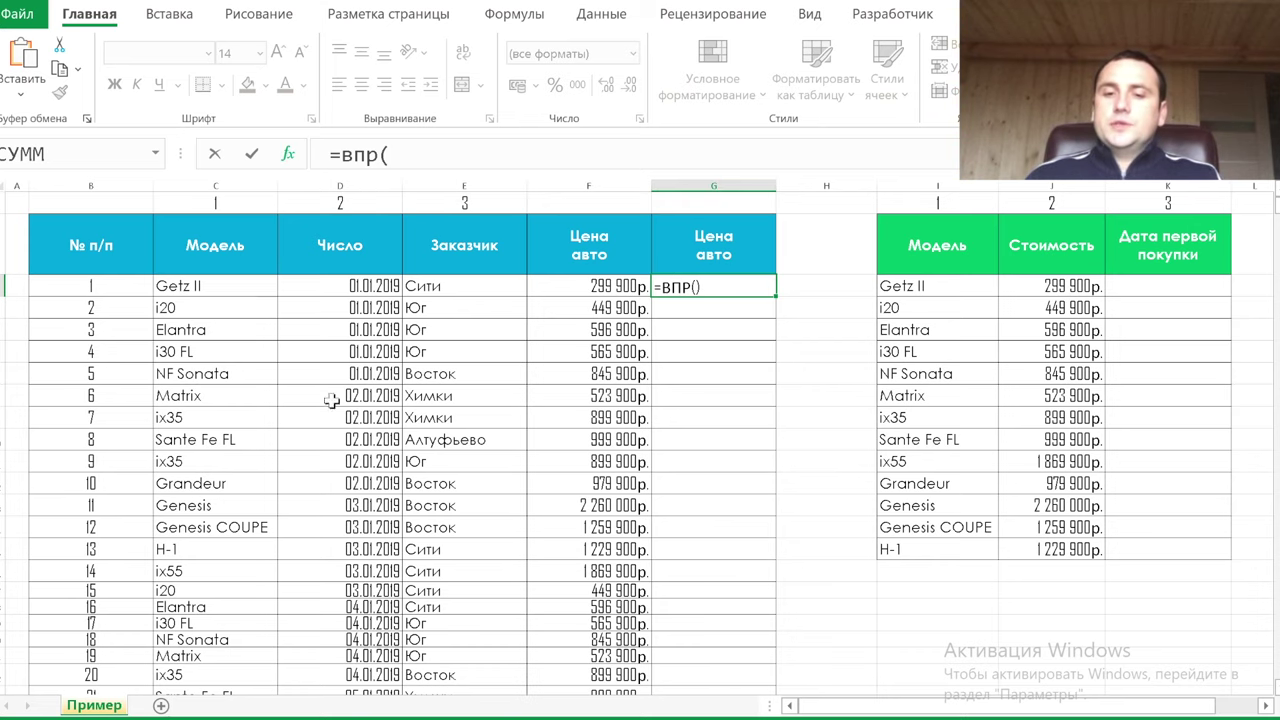
{"action": "left_click_drag", "start_coordinate": [714, 282], "coordinate": [713, 327]}
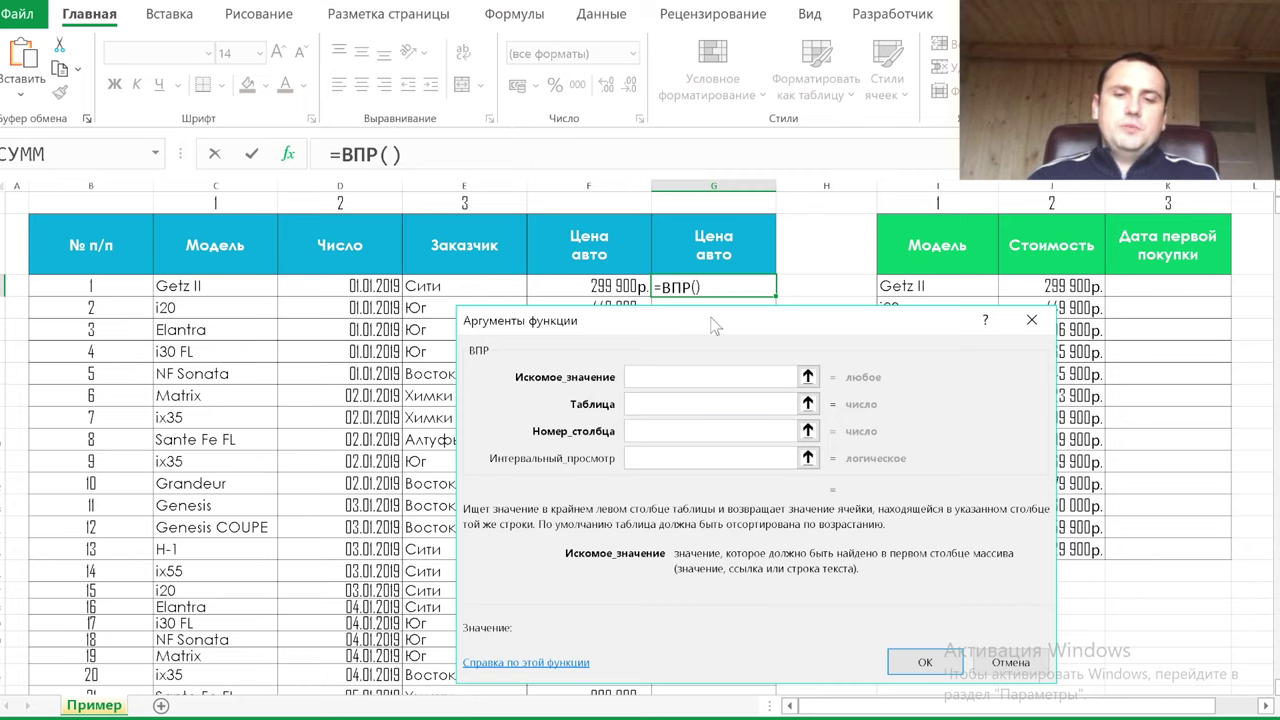
{"action": "left_click", "coordinate": [215, 185]}
{"action": "left_click", "coordinate": [733, 403]}
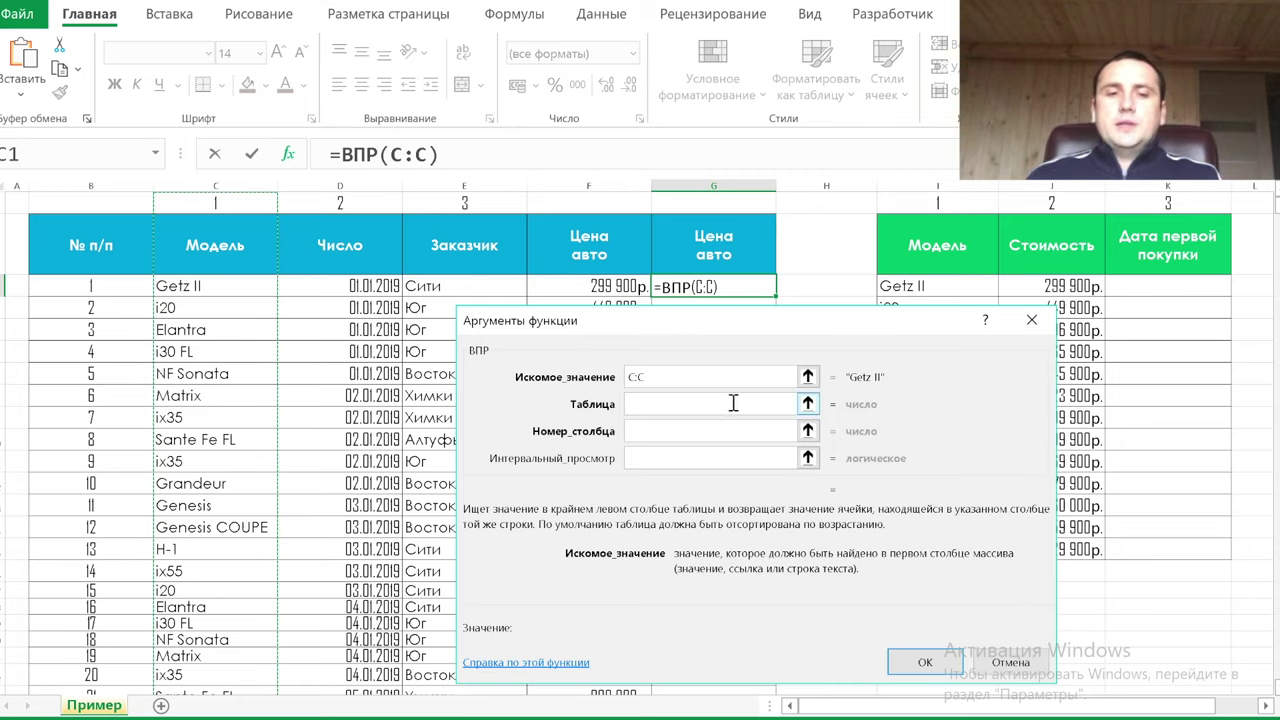
{"action": "left_click", "coordinate": [191, 185]}
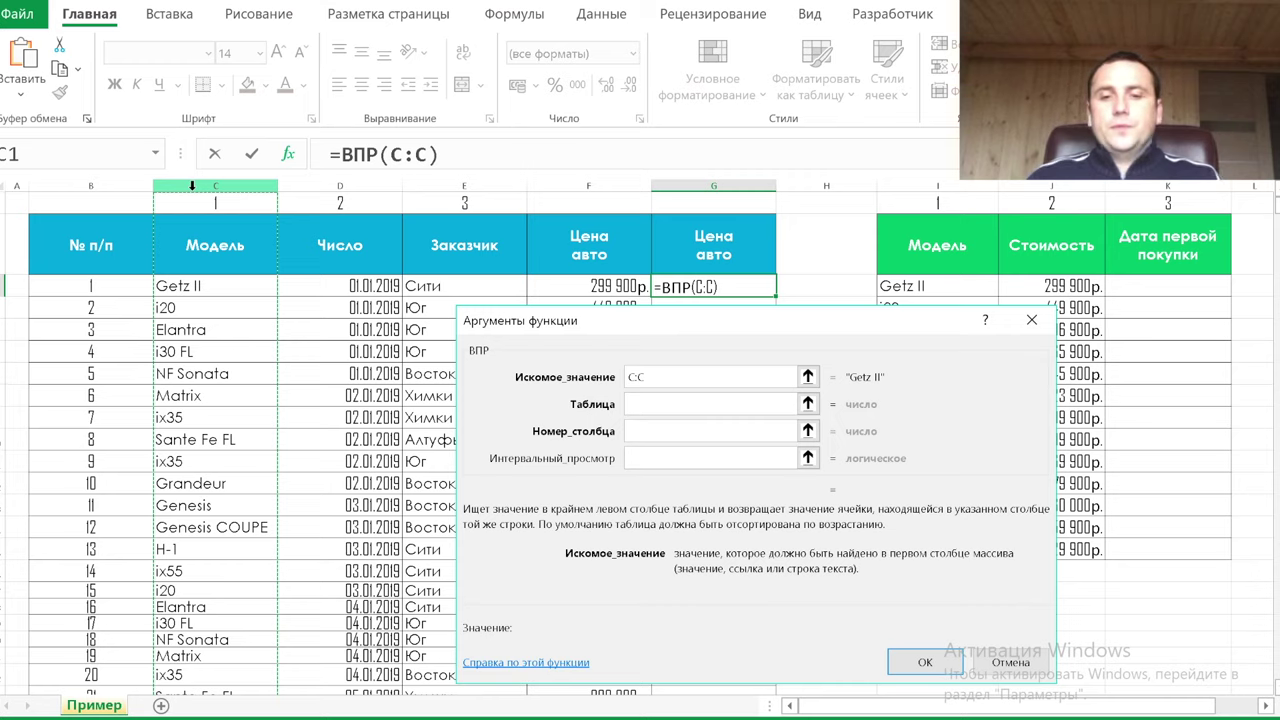
{"action": "left_click", "coordinate": [702, 403]}
{"action": "left_click", "coordinate": [685, 406]}
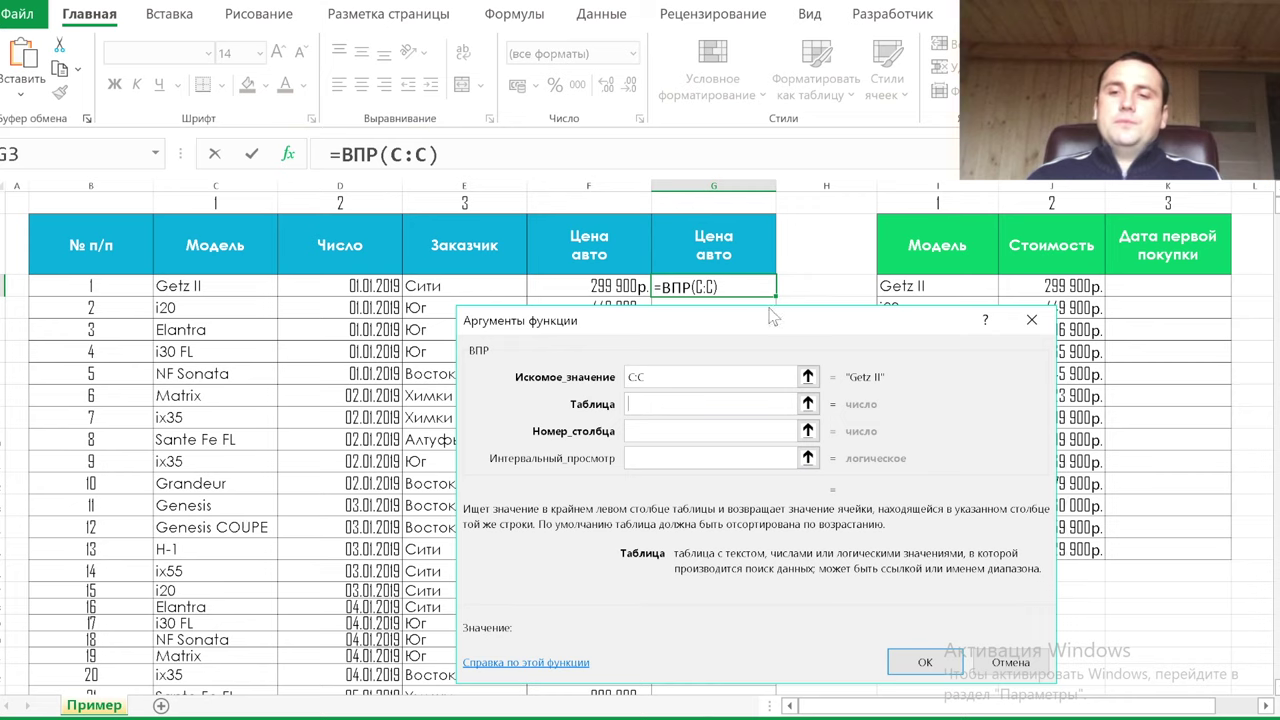
Complete =ВПР(C:C;I:J;2;0) with table I:J, column 2, exact match, and fill it down column G.
{"action": "left_click_drag", "start_coordinate": [956, 185], "coordinate": [1045, 186]}
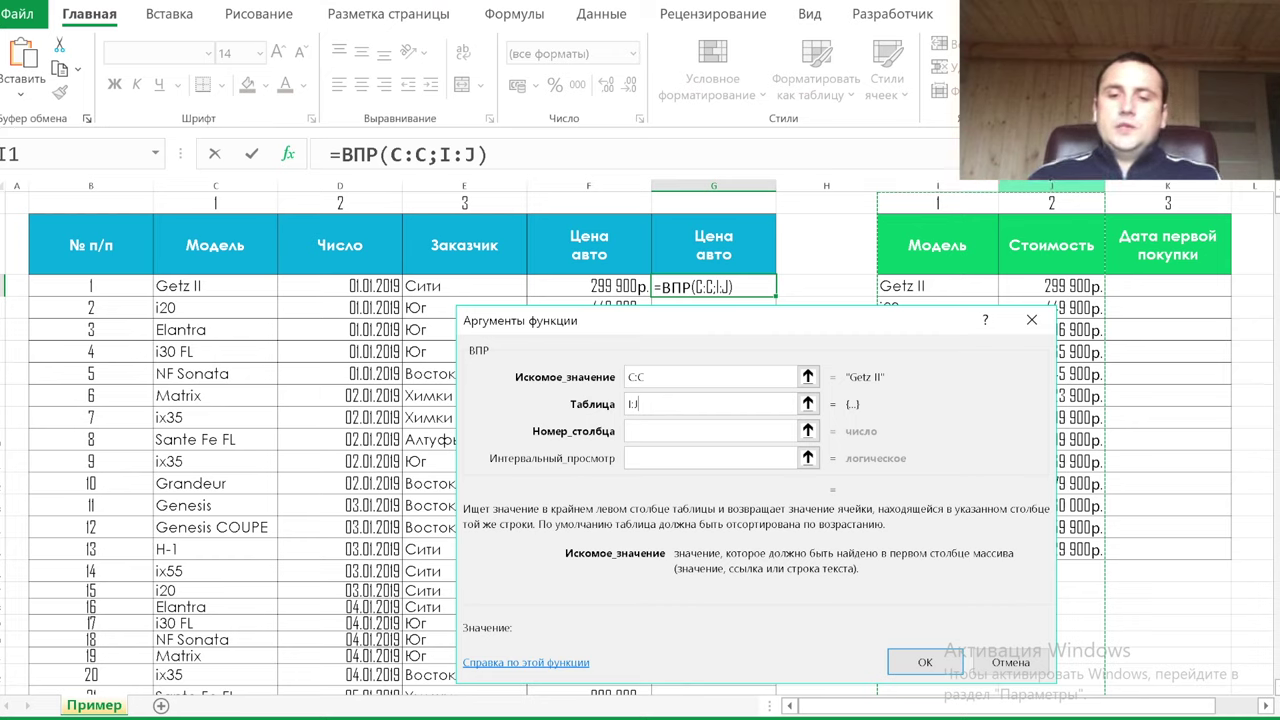
{"action": "left_click", "coordinate": [676, 429]}
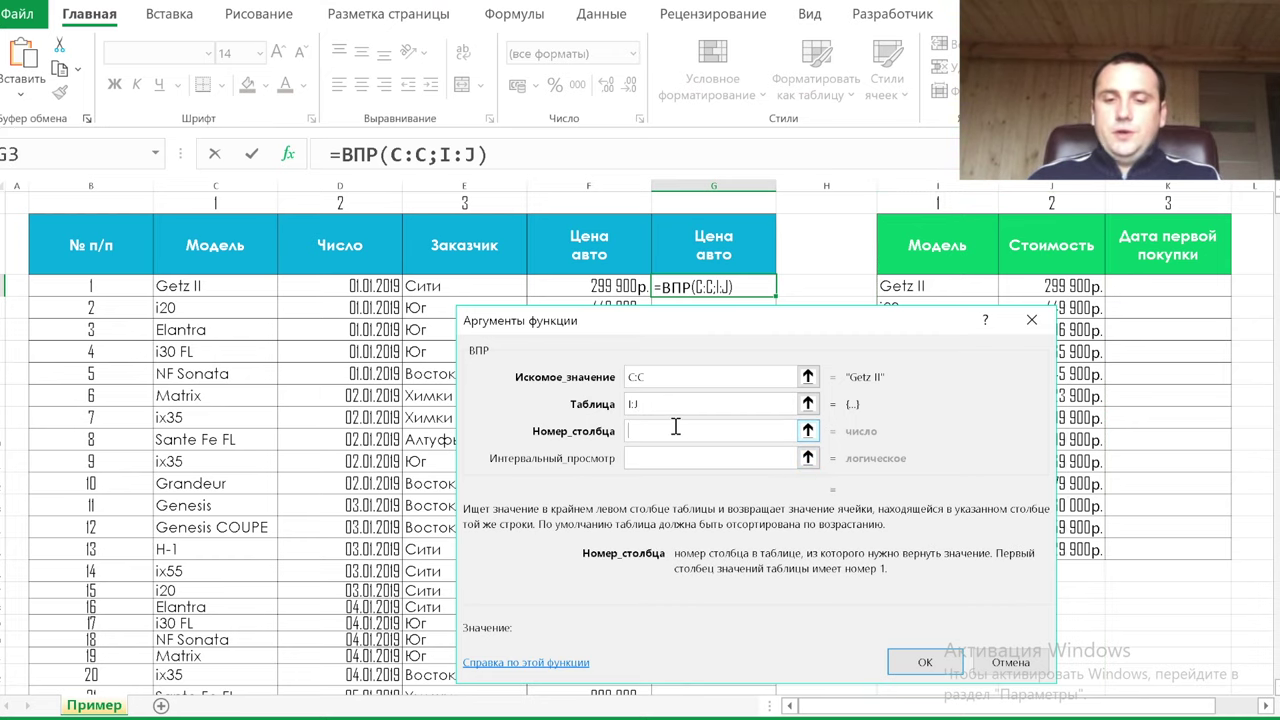
{"action": "type", "text": "2"}
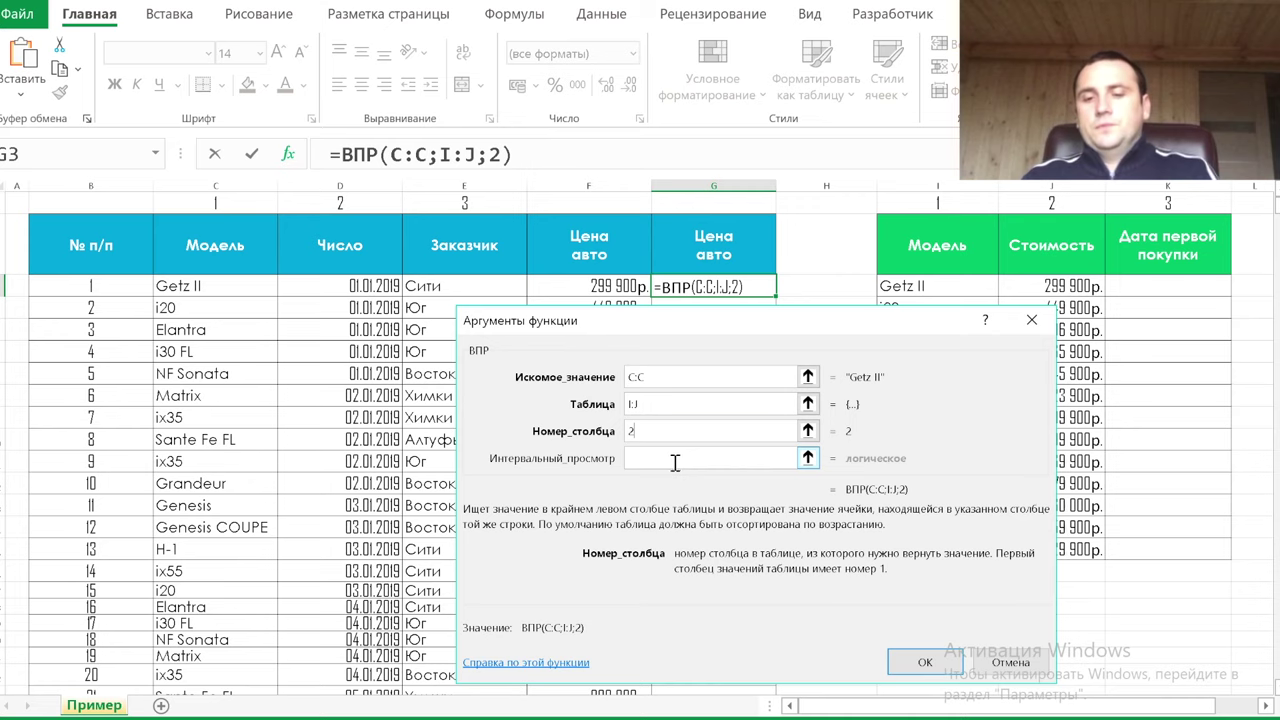
{"action": "left_click", "coordinate": [673, 462]}
{"action": "type", "text": "0"}
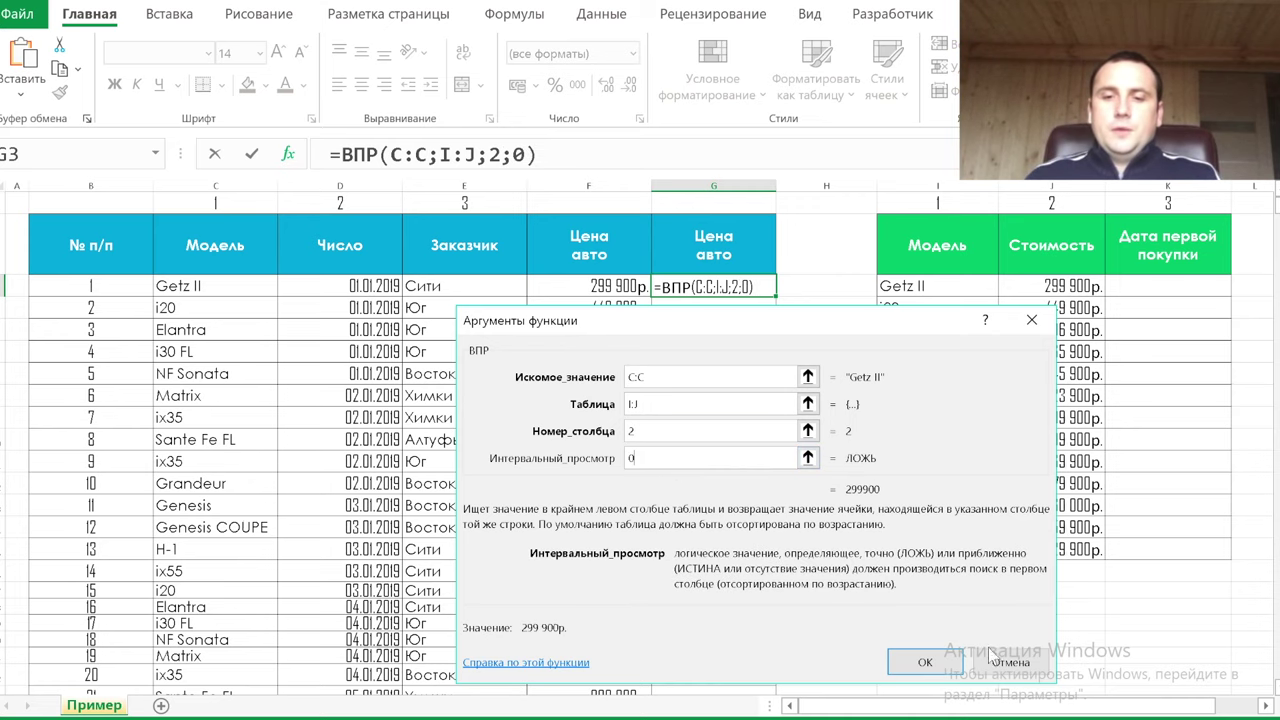
{"action": "left_click", "coordinate": [925, 662]}
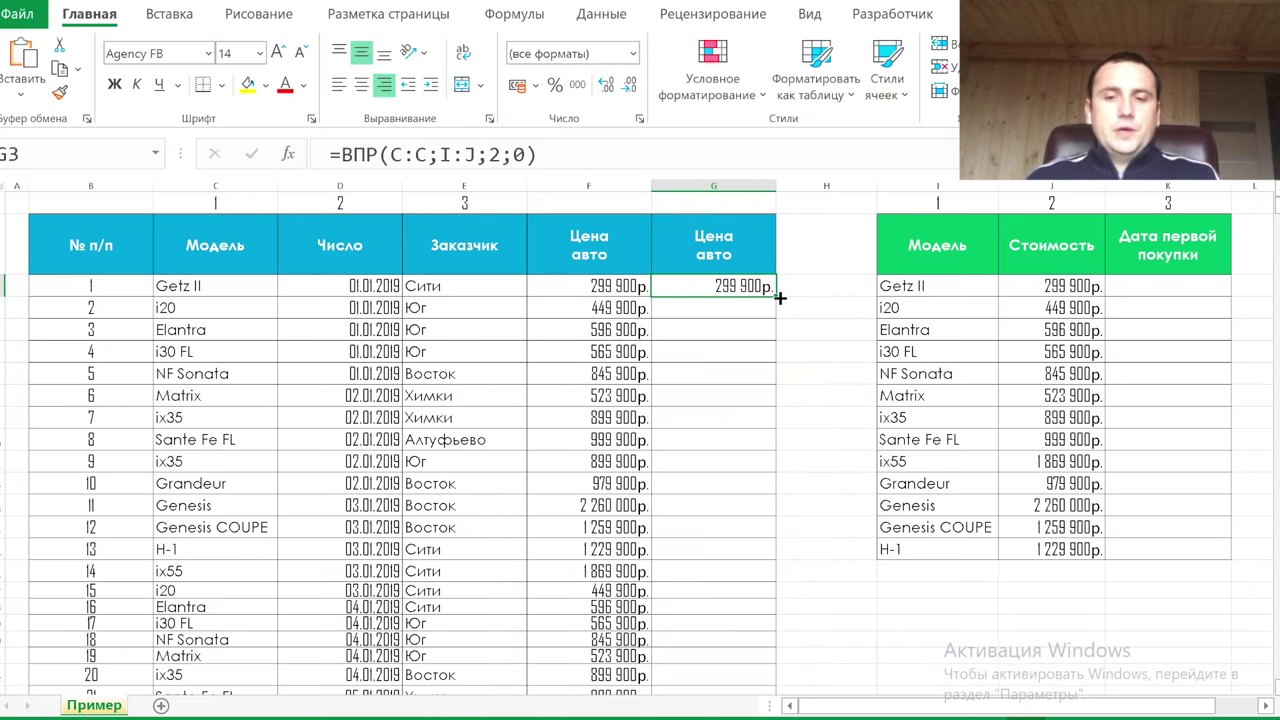
{"action": "double_click", "coordinate": [776, 296]}
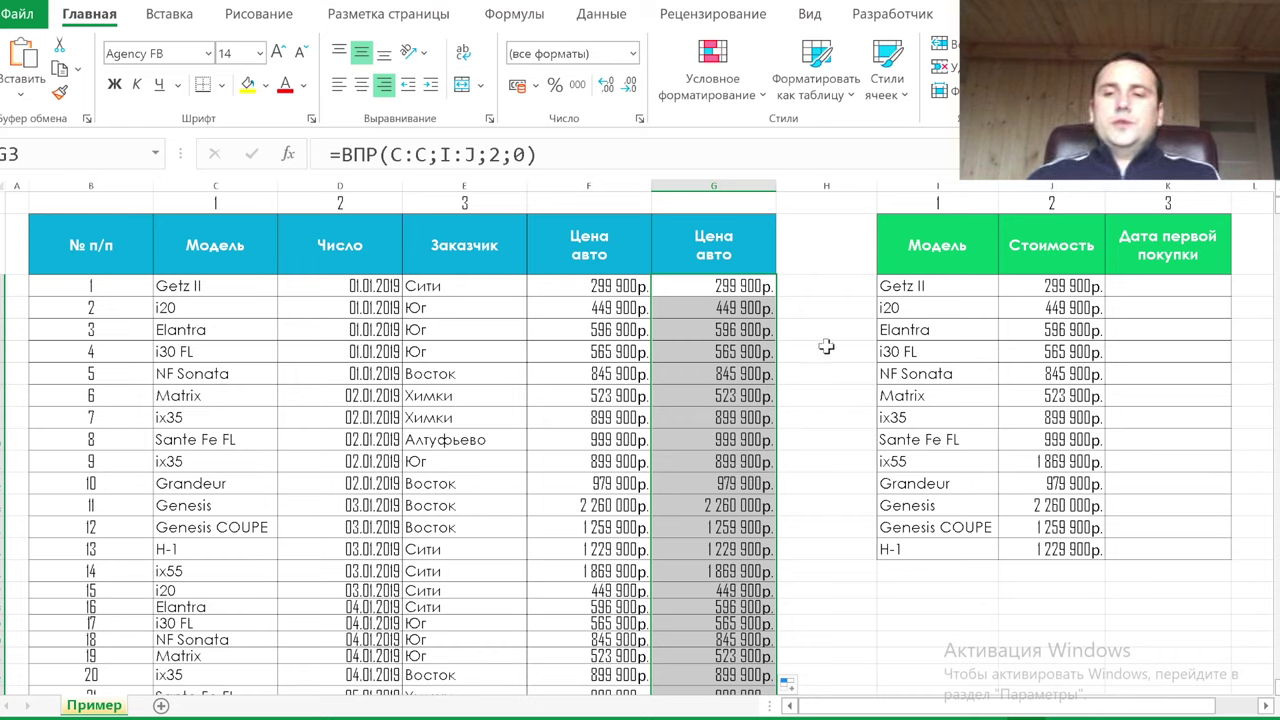
{"action": "left_click", "coordinate": [1175, 288]}
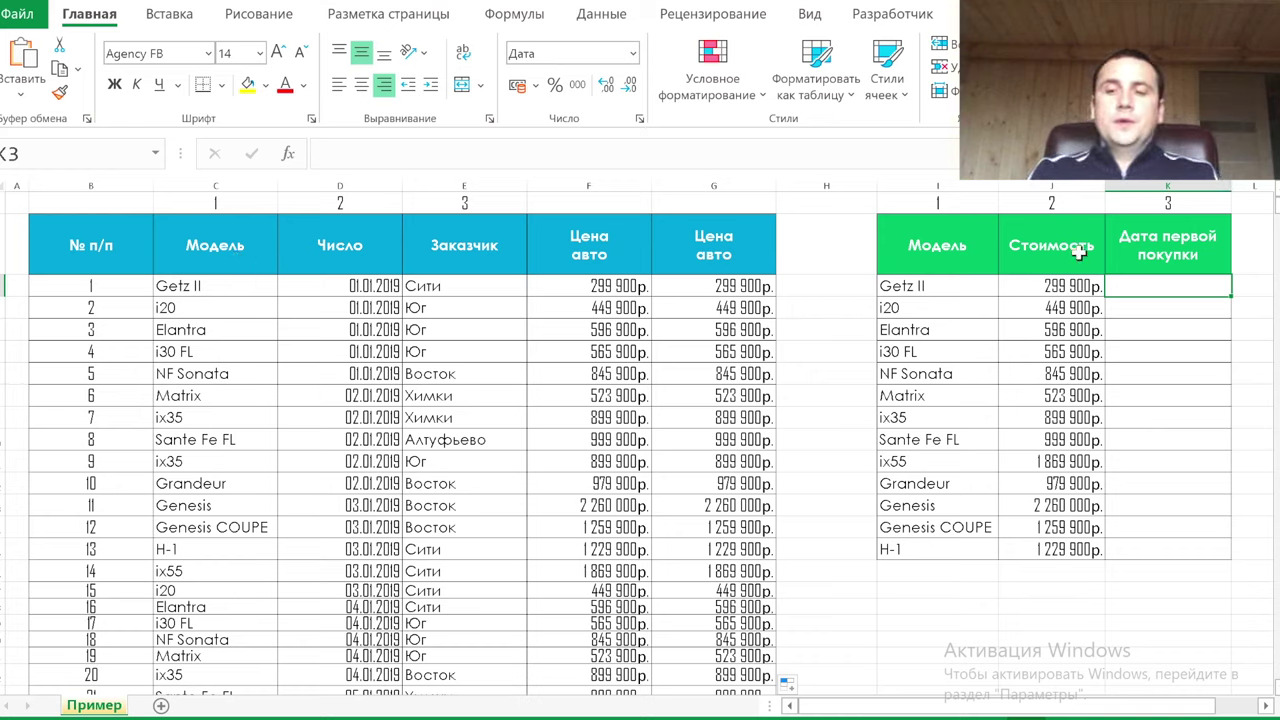
In K3, start a ВПР looking up column I models in the main table's columns C:D.
{"action": "type", "text": "=впр("}
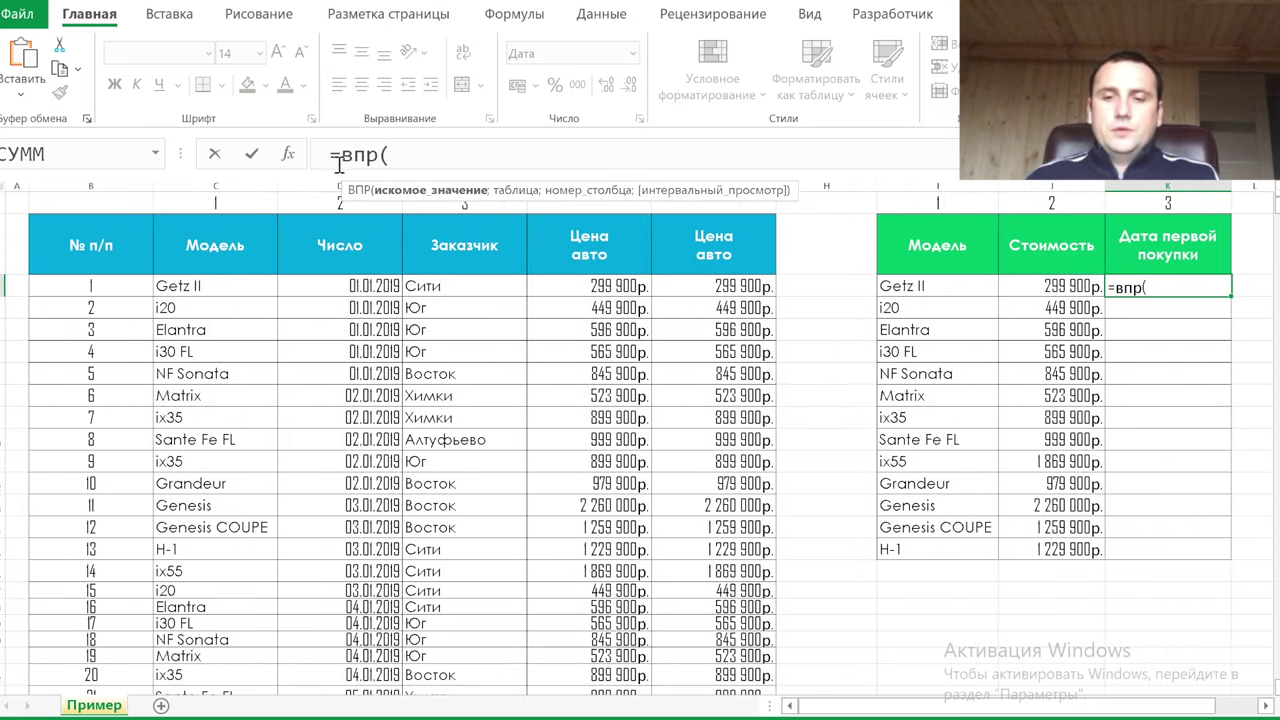
{"action": "left_click", "coordinate": [285, 155]}
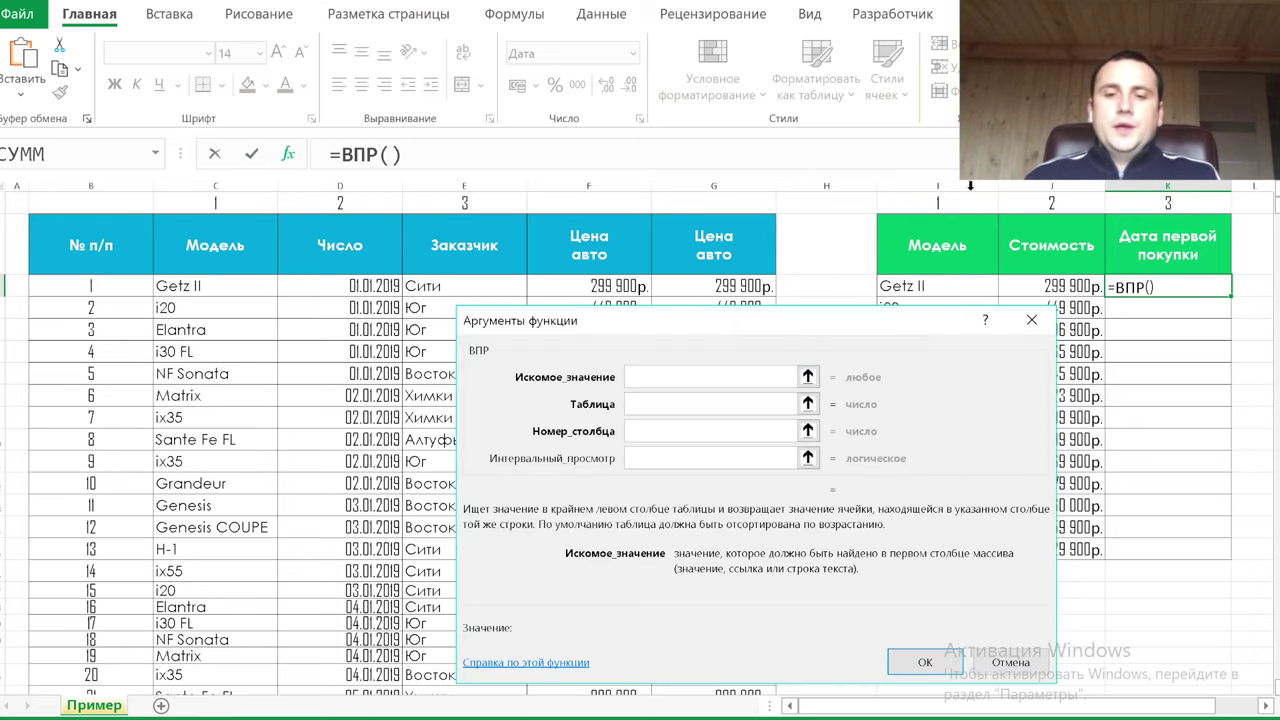
{"action": "left_click", "coordinate": [938, 186]}
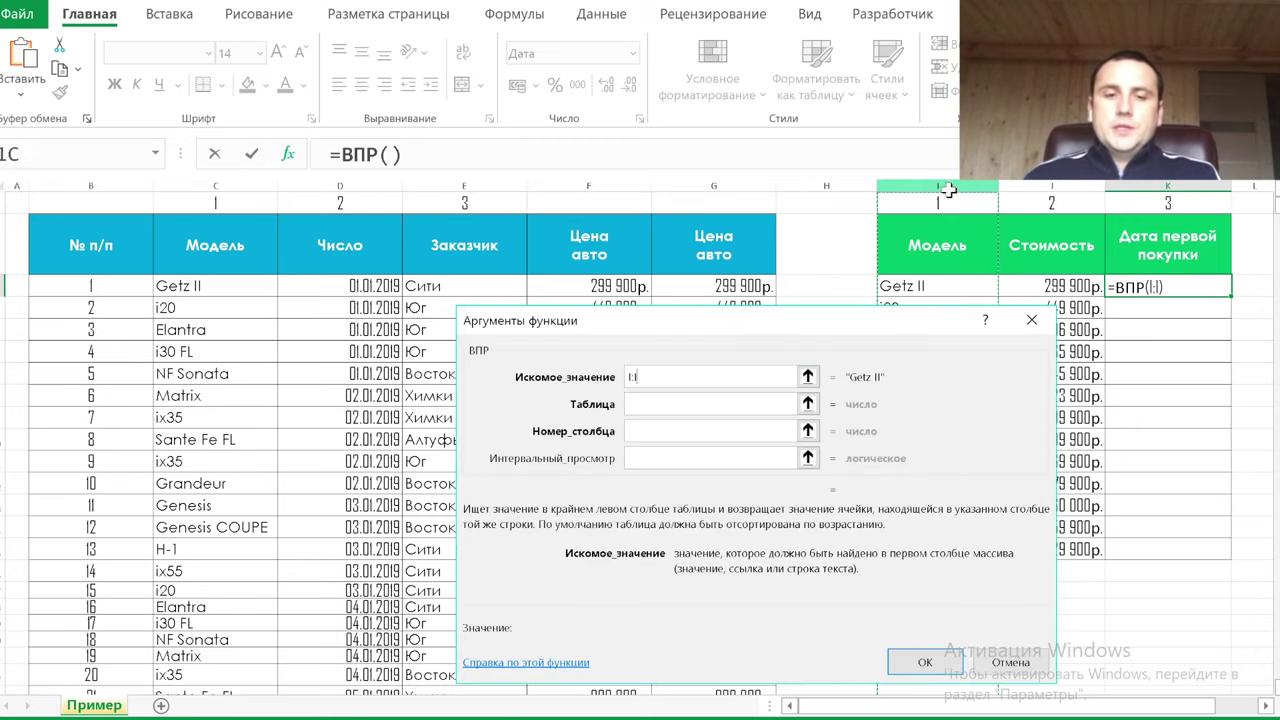
{"action": "left_click", "coordinate": [699, 403]}
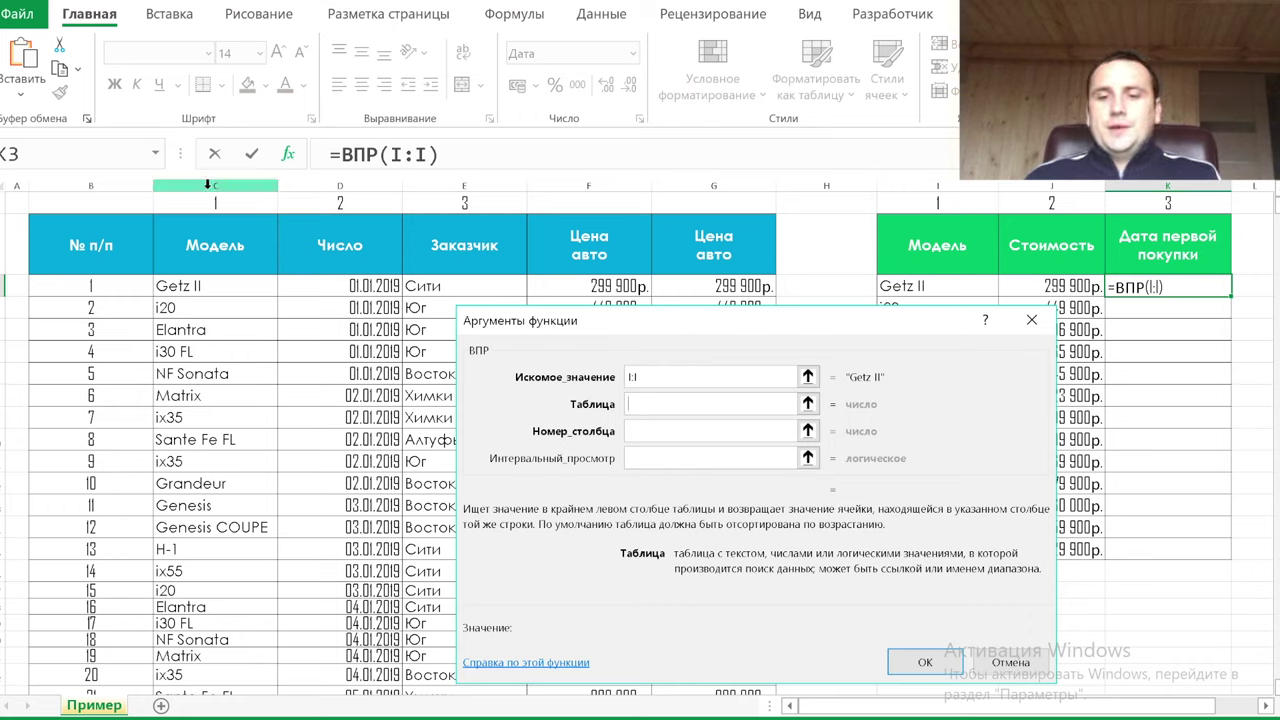
{"action": "left_click_drag", "start_coordinate": [208, 185], "coordinate": [700, 197]}
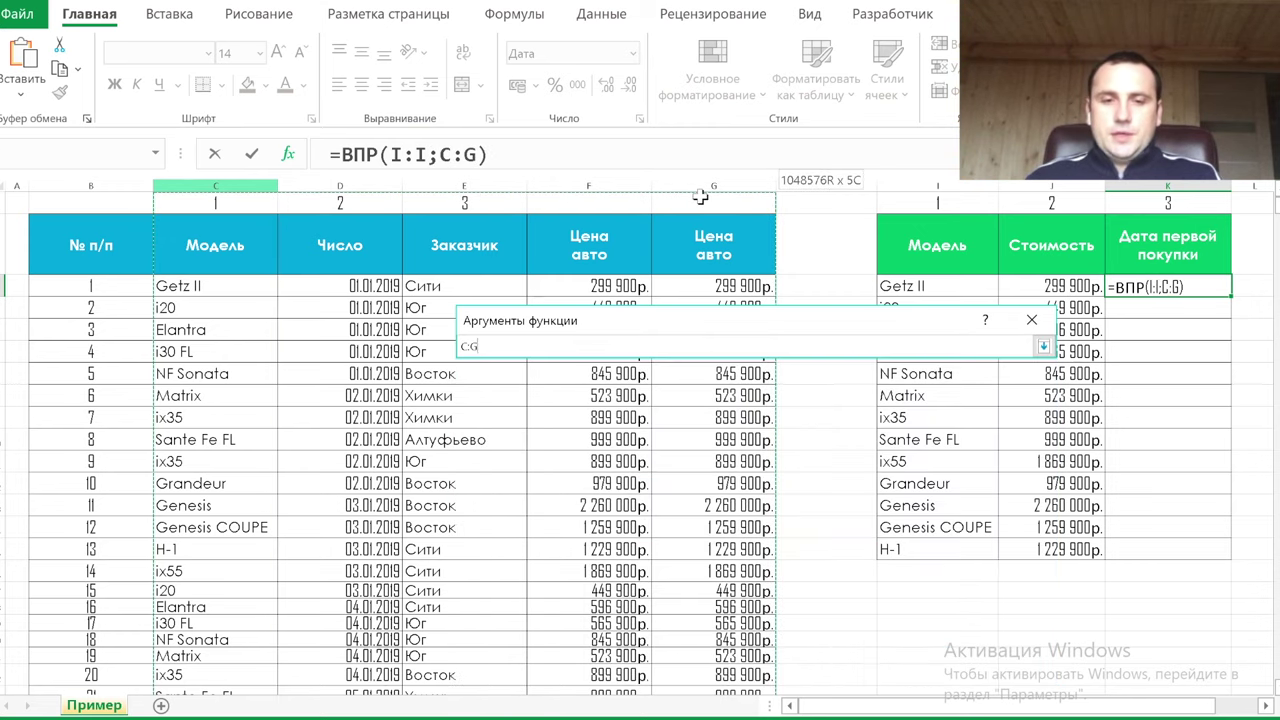
{"action": "left_click_drag", "start_coordinate": [700, 197], "coordinate": [367, 230]}
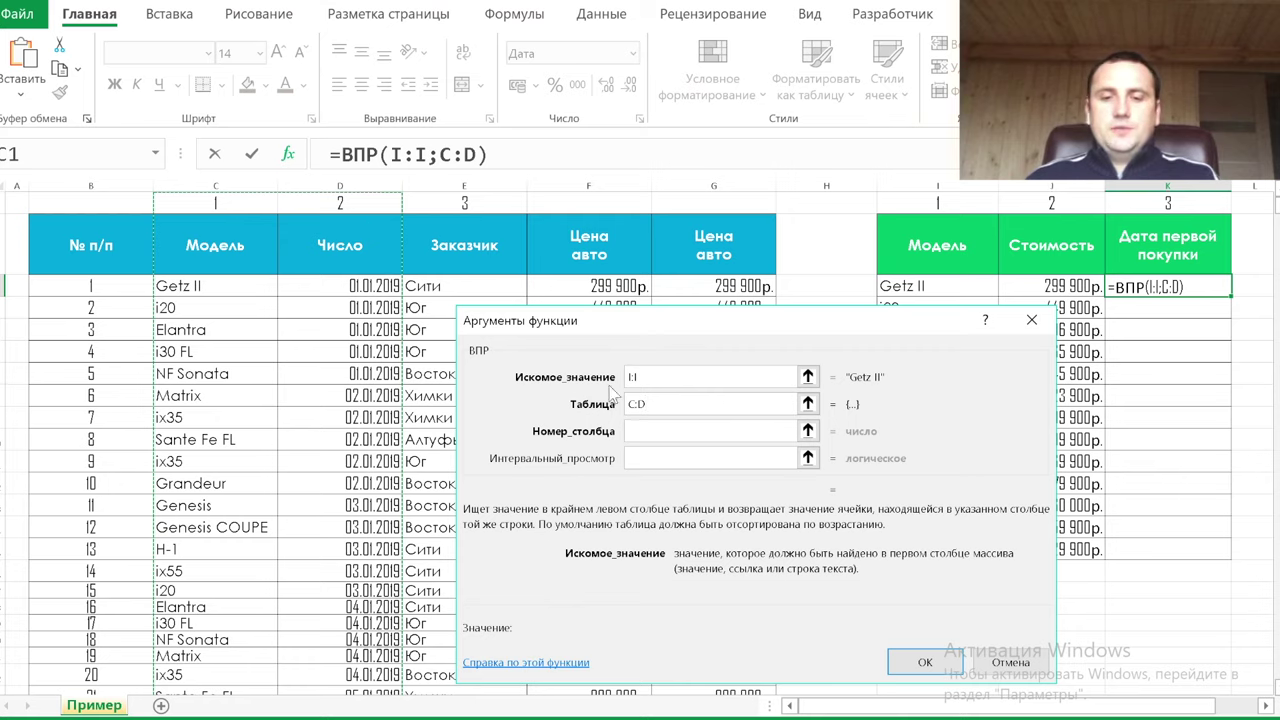
Finish =ВПР(I:I;C:D;2;0) with column 2 and exact match, and copy it down.
{"action": "left_click", "coordinate": [676, 430]}
{"action": "type", "text": "2"}
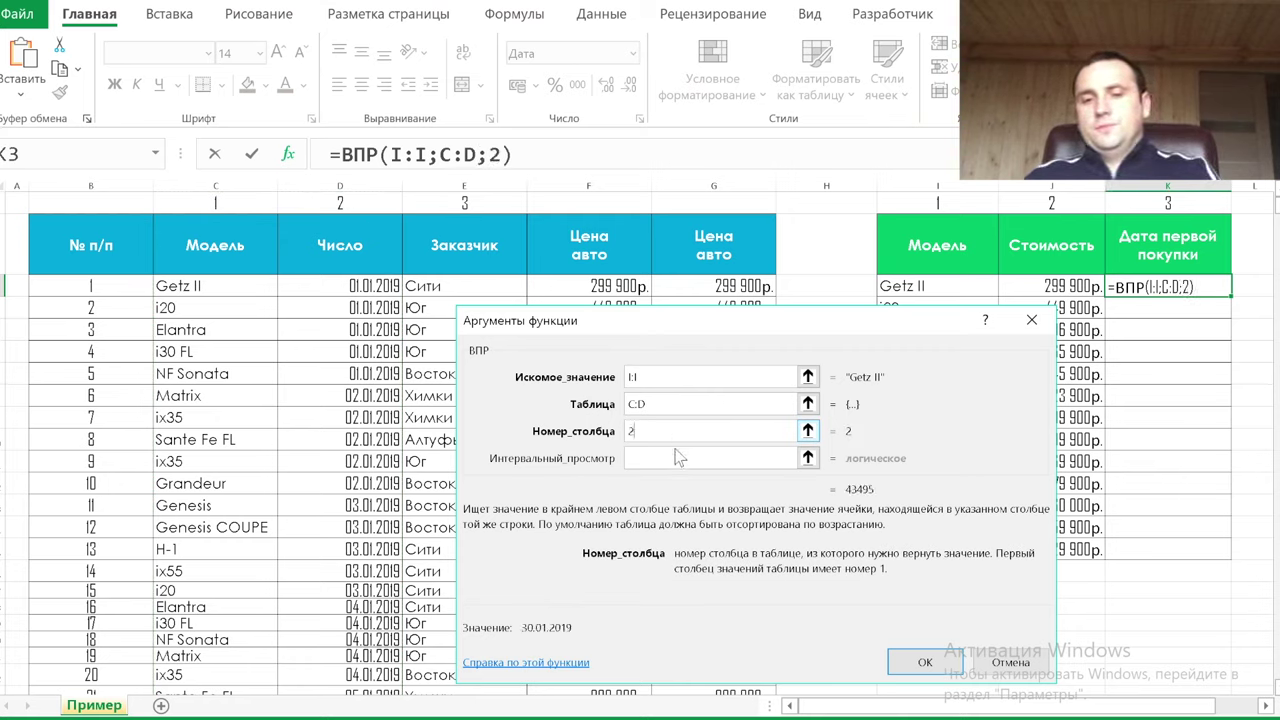
{"action": "left_click", "coordinate": [676, 456]}
{"action": "type", "text": "0"}
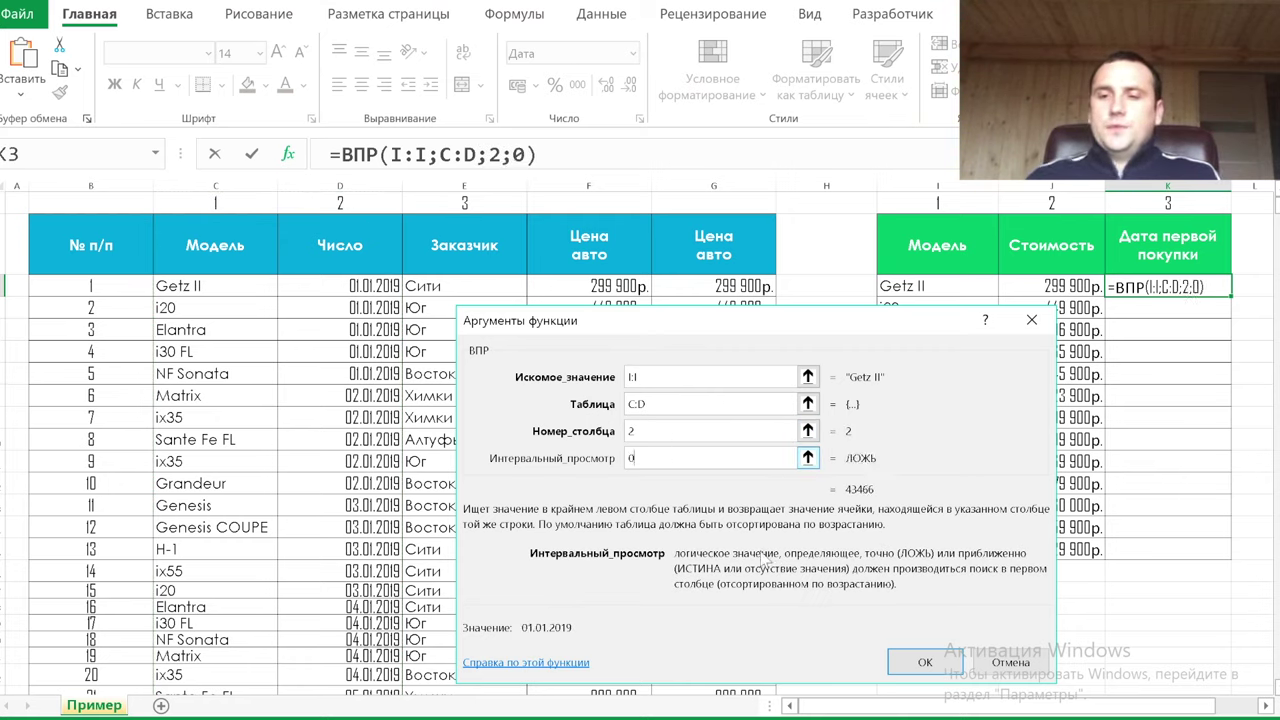
{"action": "left_click", "coordinate": [925, 662]}
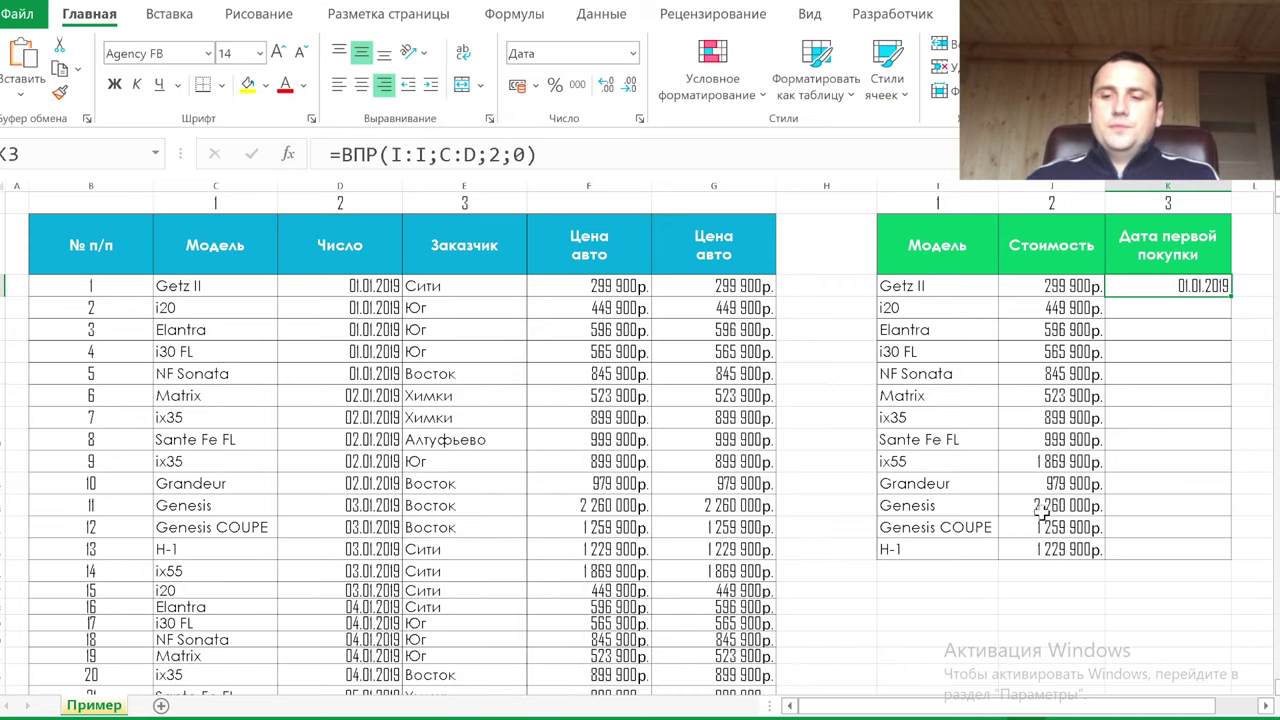
{"action": "double_click", "coordinate": [1230, 296]}
Check the filled first-purchase dates, which range from 01.01.2019 to 03.01.2019.
{"action": "left_click", "coordinate": [1155, 372]}
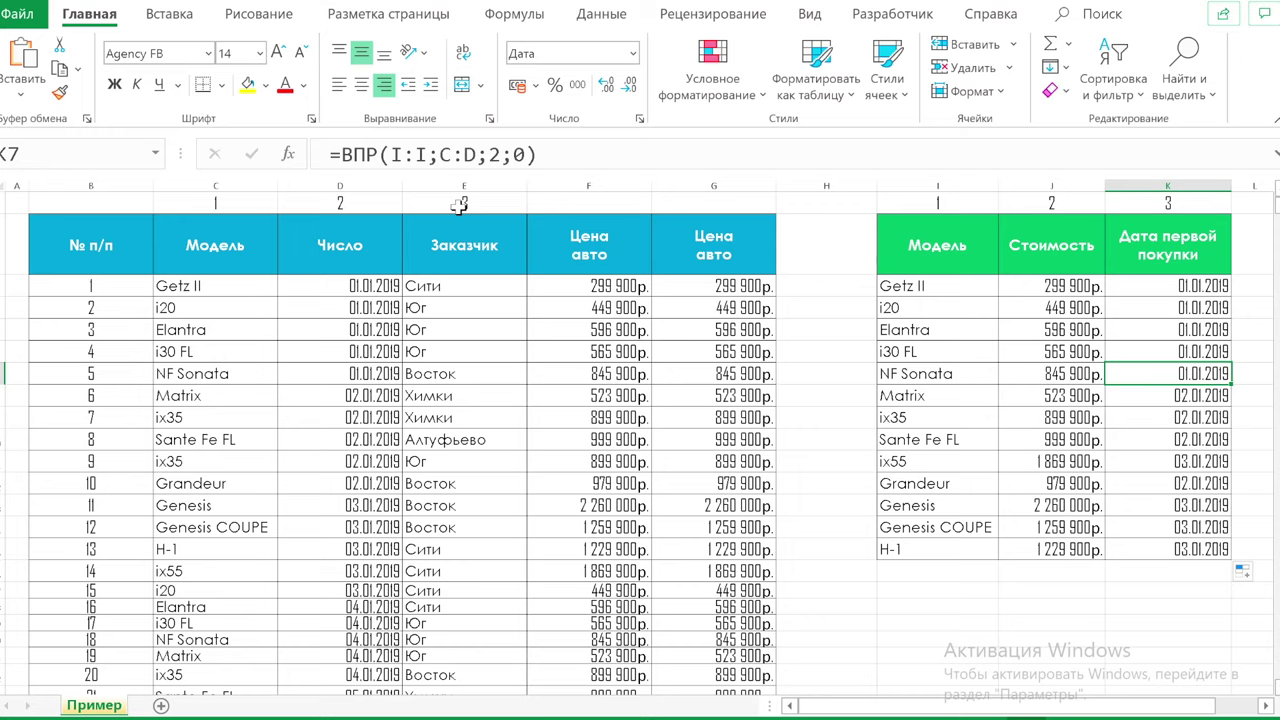
{"action": "left_click", "coordinate": [459, 204]}
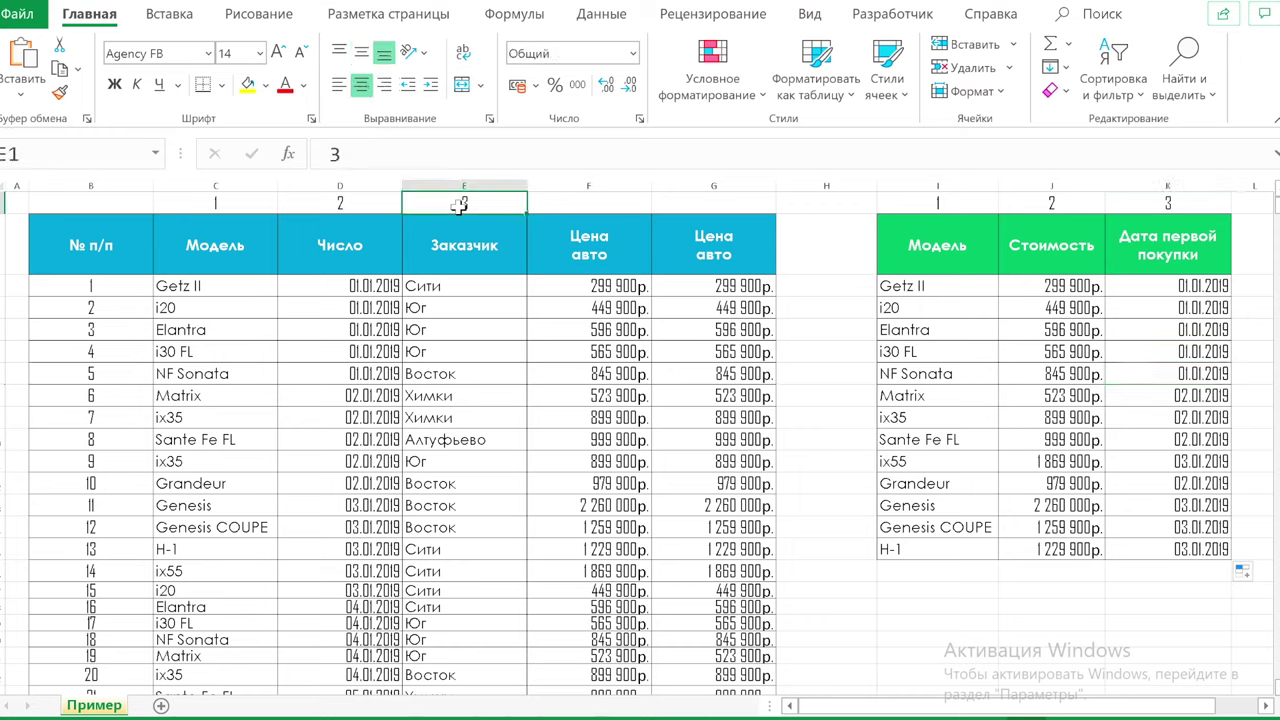